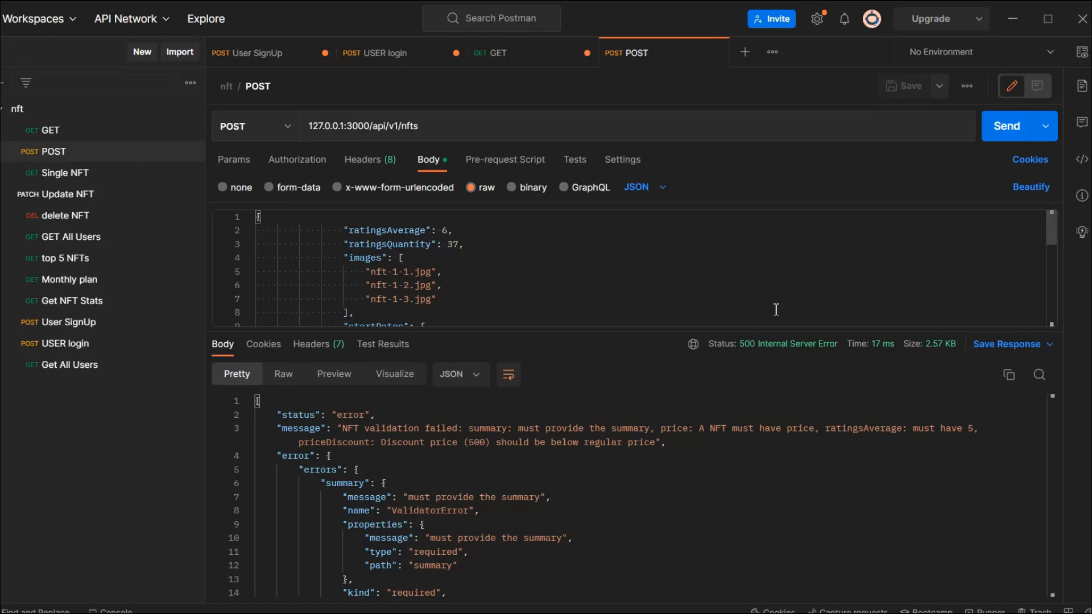
# Step: Create a new environment named Development ENV
pyautogui.click(1082, 52)
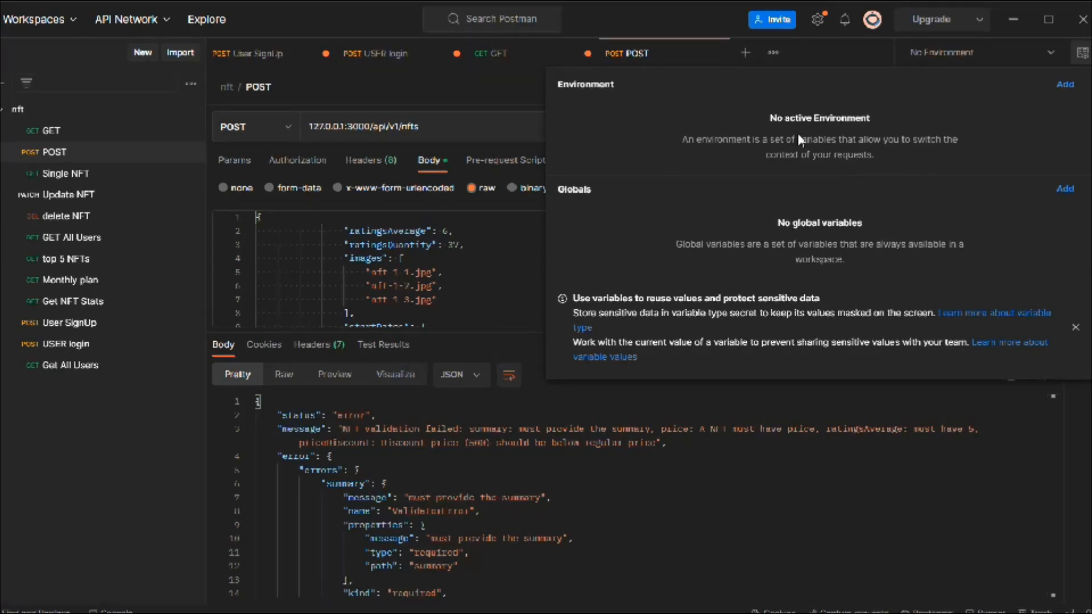
pyautogui.click(1063, 84)
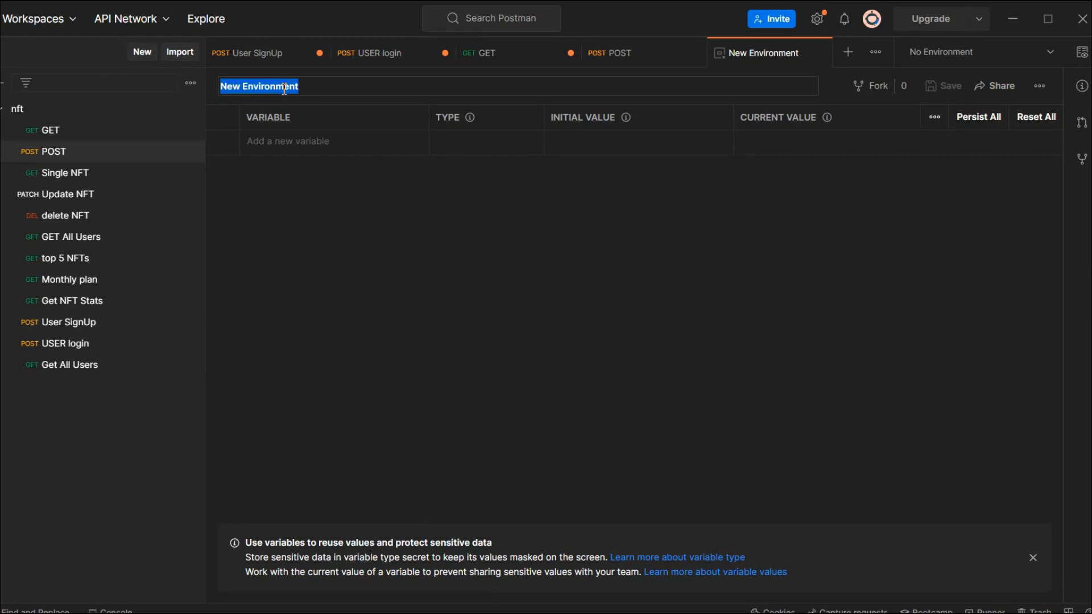
pyautogui.press('BackSpace')
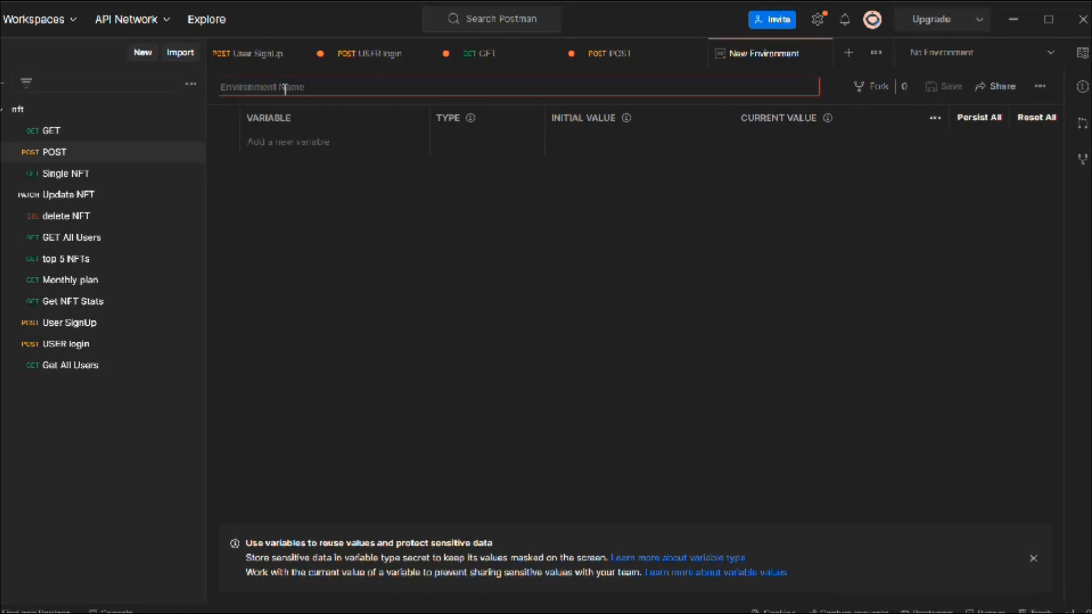
pyautogui.write('Development')
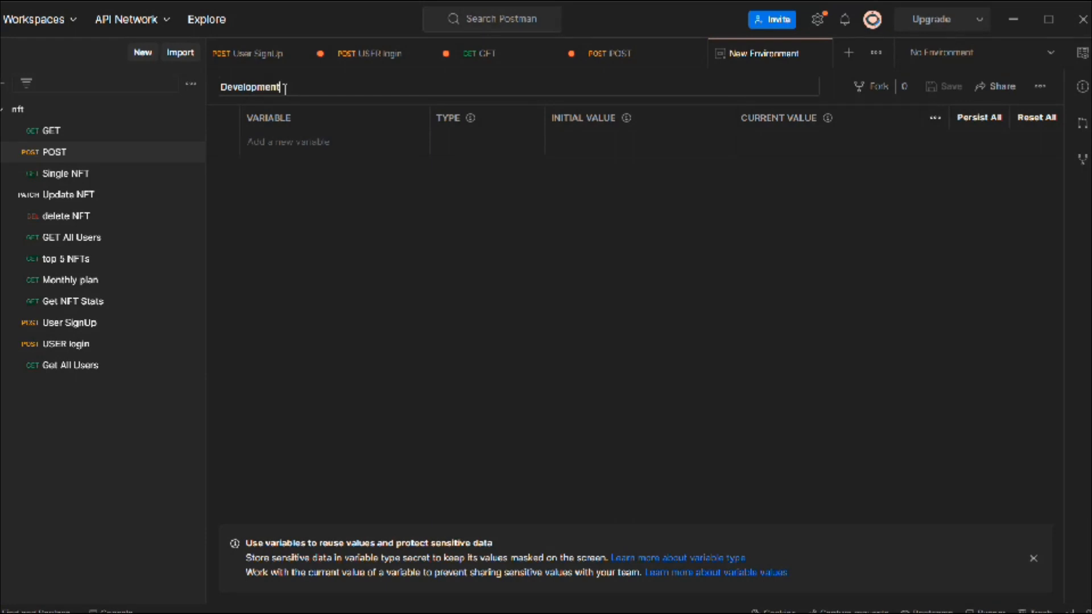
pyautogui.write(' ENV')
pyautogui.click(293, 139)
pyautogui.write('URL')
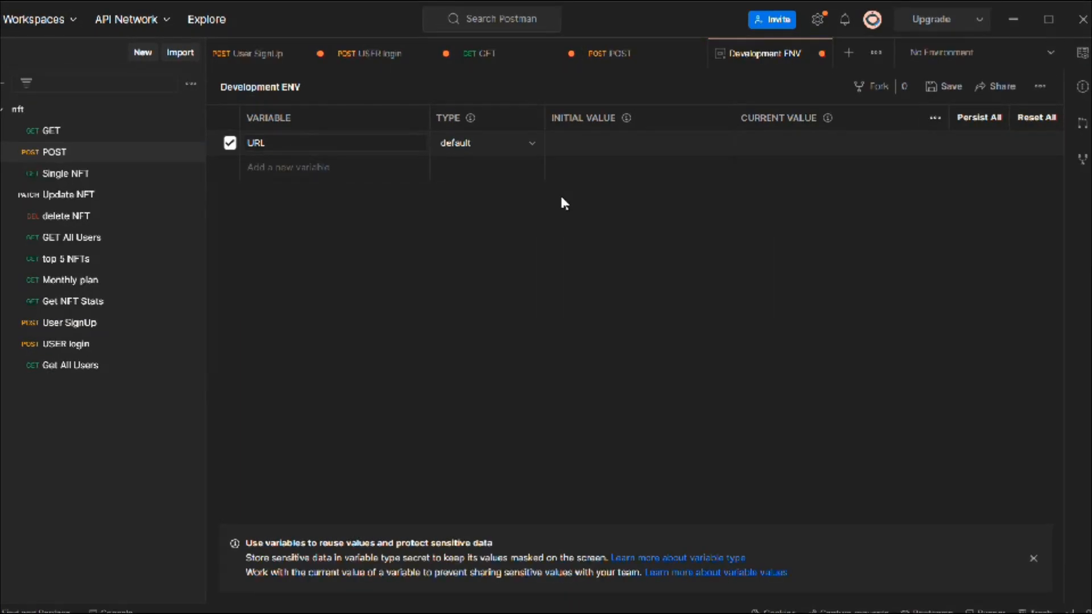
pyautogui.click(585, 142)
pyautogui.write('http://')
pyautogui.write('127.0.0.1:3000/')
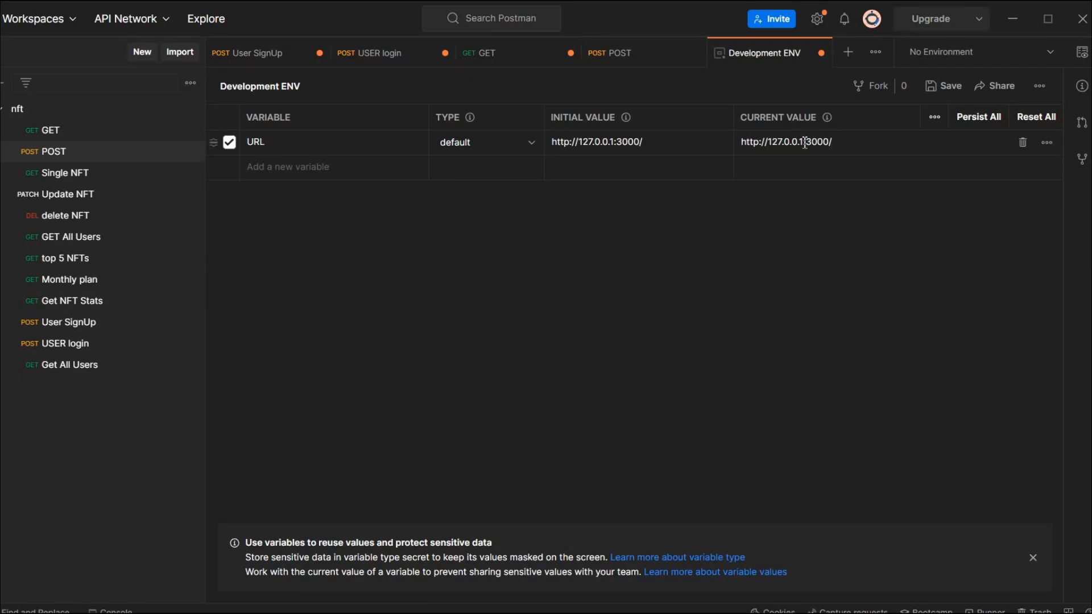
pyautogui.click(940, 86)
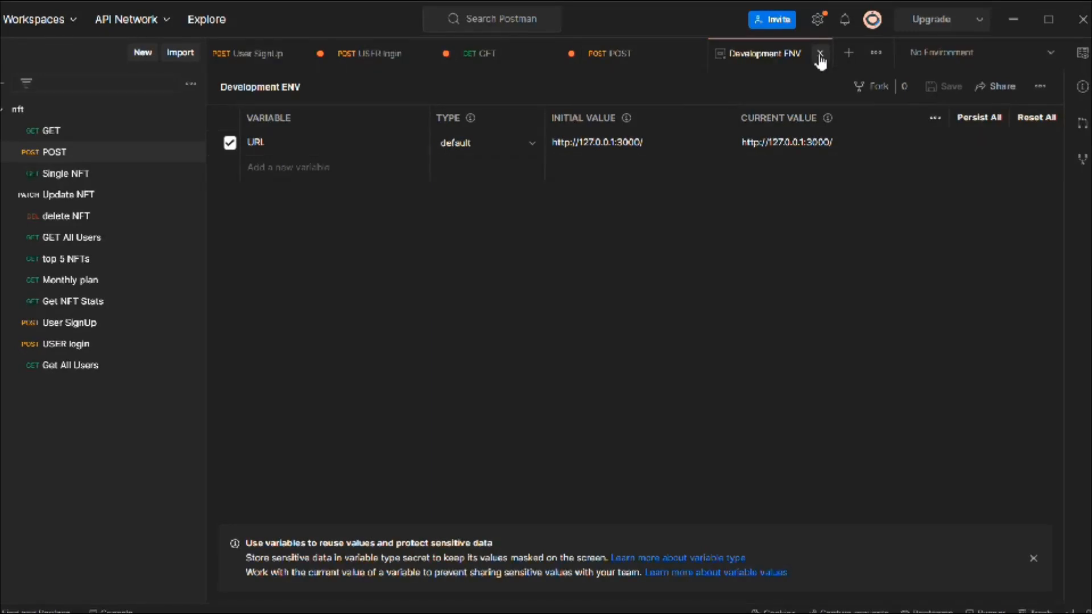
pyautogui.click(820, 53)
pyautogui.click(1051, 53)
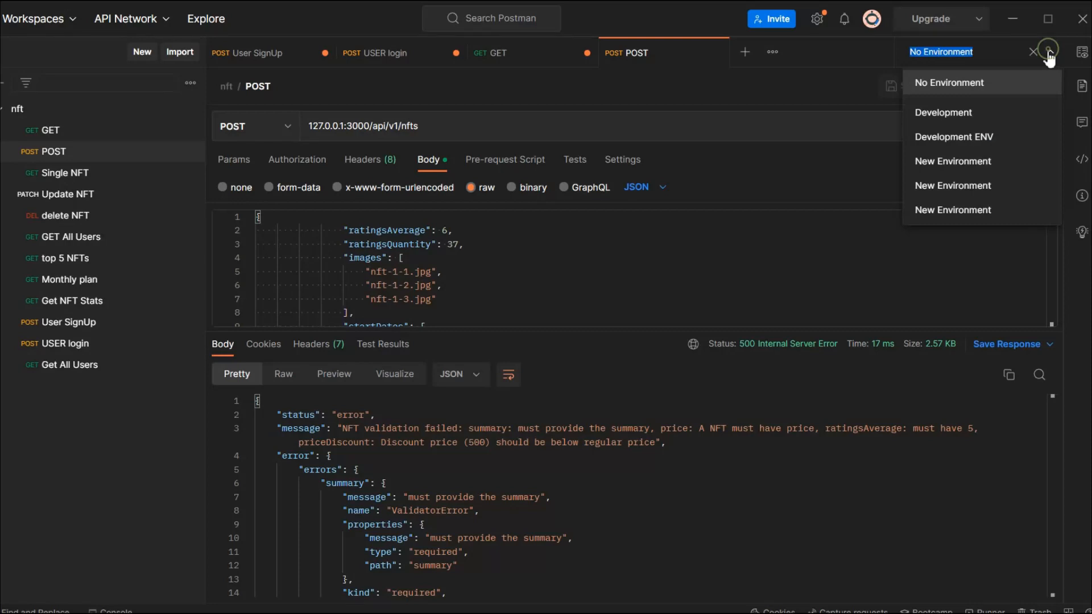
pyautogui.click(982, 84)
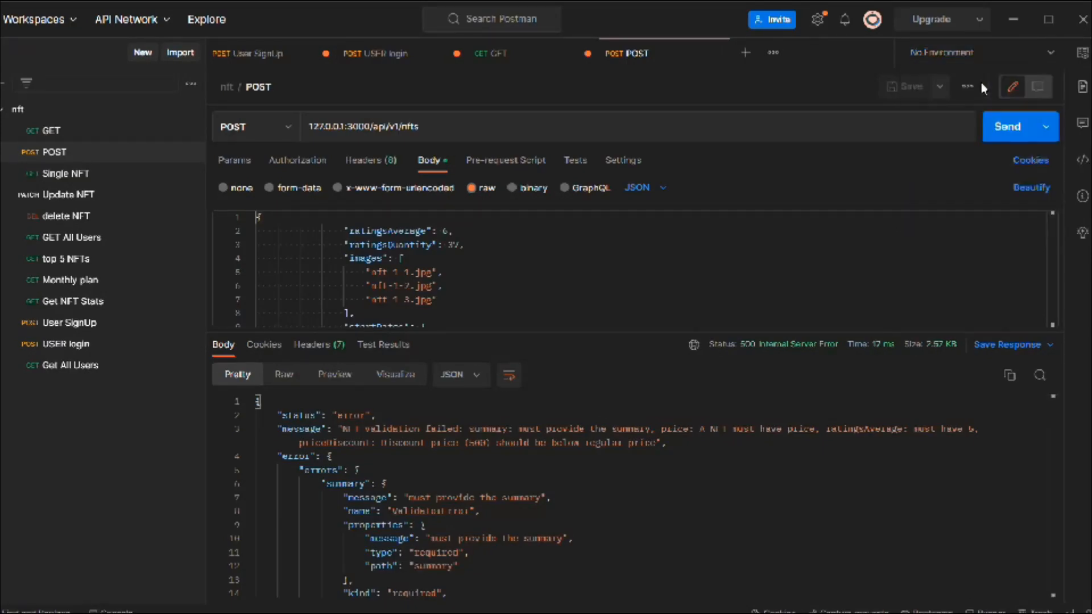
pyautogui.click(995, 52)
# Step: Create a second environment named Production ENV
pyautogui.click(1081, 54)
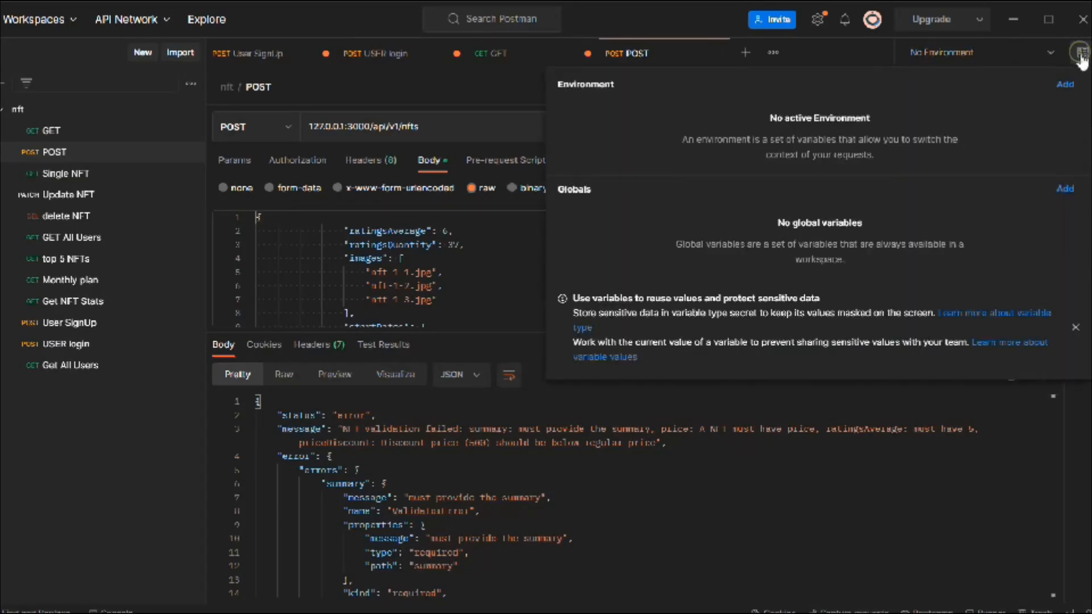
pyautogui.click(1062, 86)
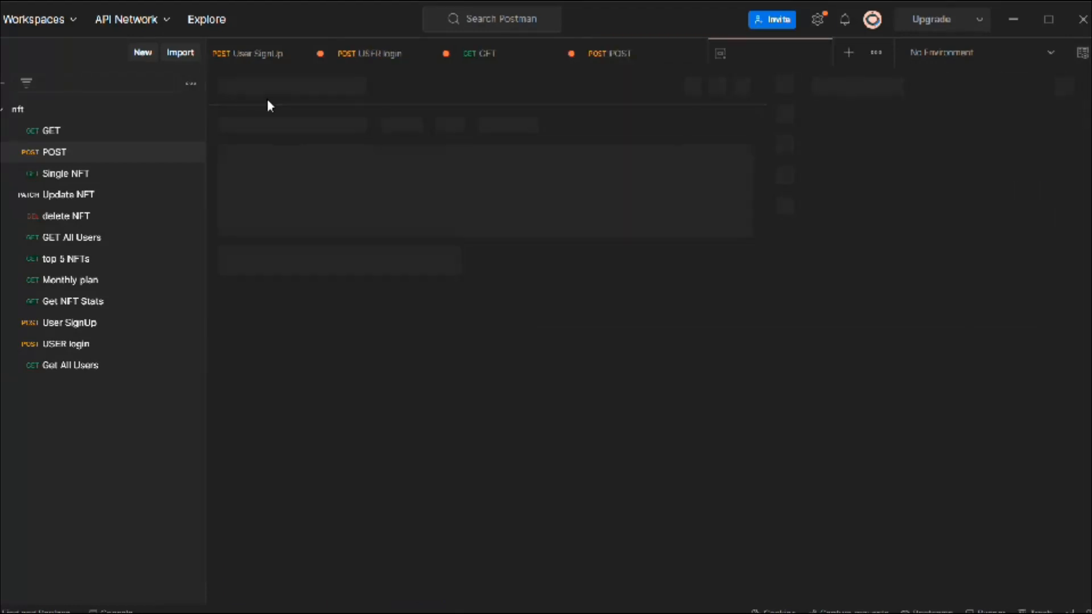
pyautogui.press('BackSpace')
pyautogui.write('Pr')
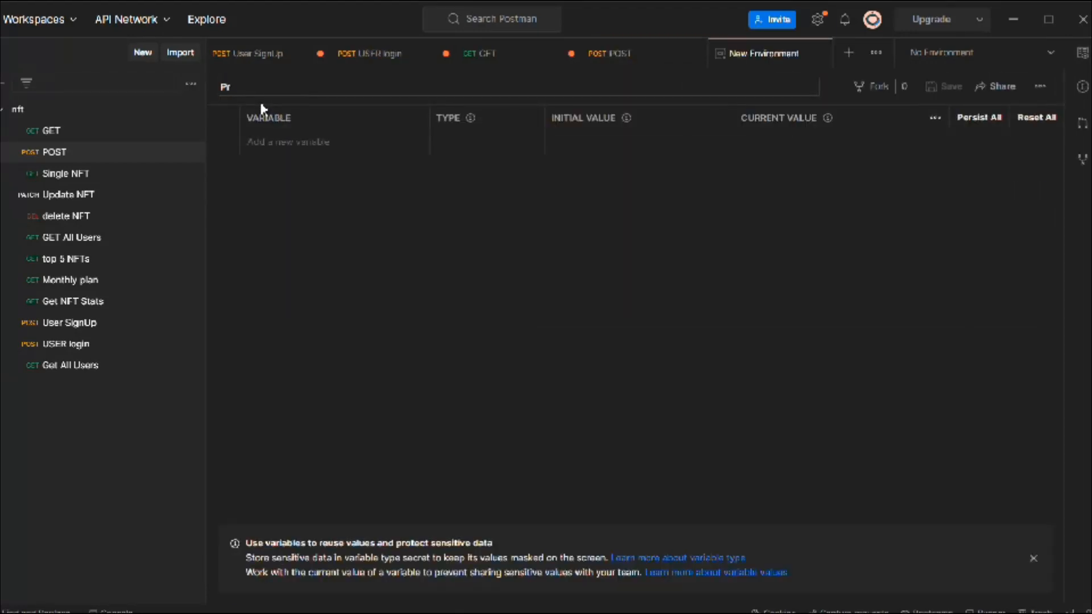
pyautogui.write('oduction ENV')
# Step: Add a variable URL with initial and current value nft.com to the production environment, then save and close it
pyautogui.click(290, 142)
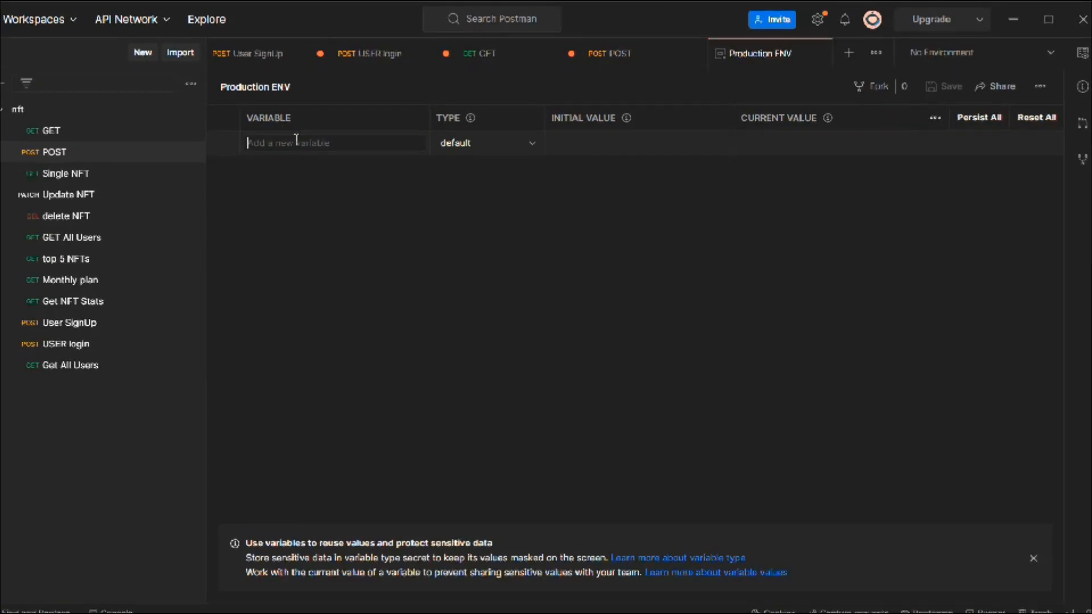
pyautogui.write('URL')
pyautogui.click(601, 141)
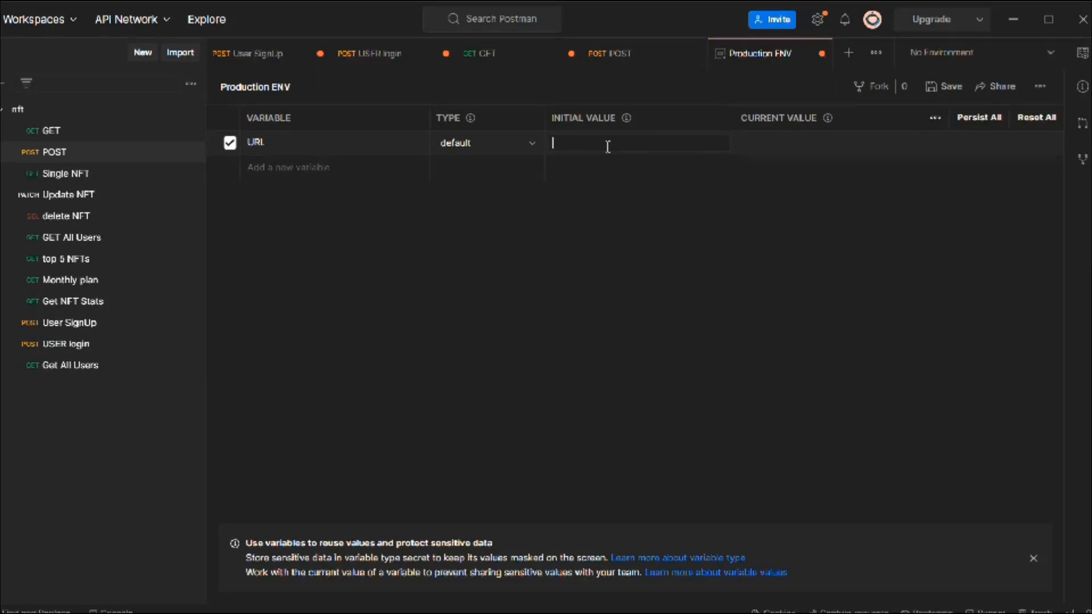
pyautogui.write('nft.com')
pyautogui.press('Tab')
pyautogui.write('nft.com')
pyautogui.click(688, 304)
pyautogui.click(943, 87)
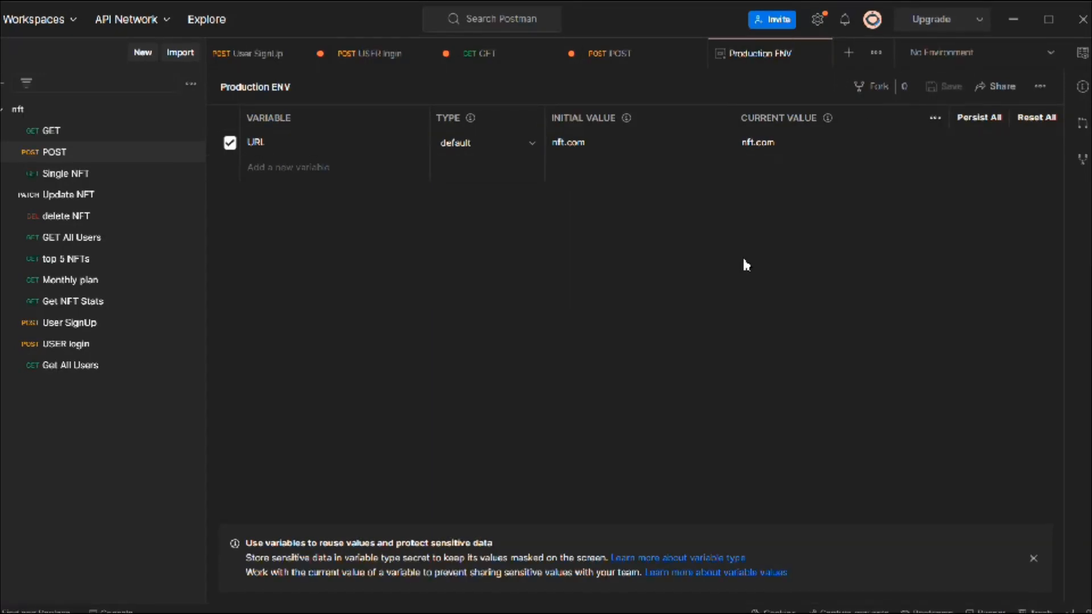
pyautogui.click(1049, 53)
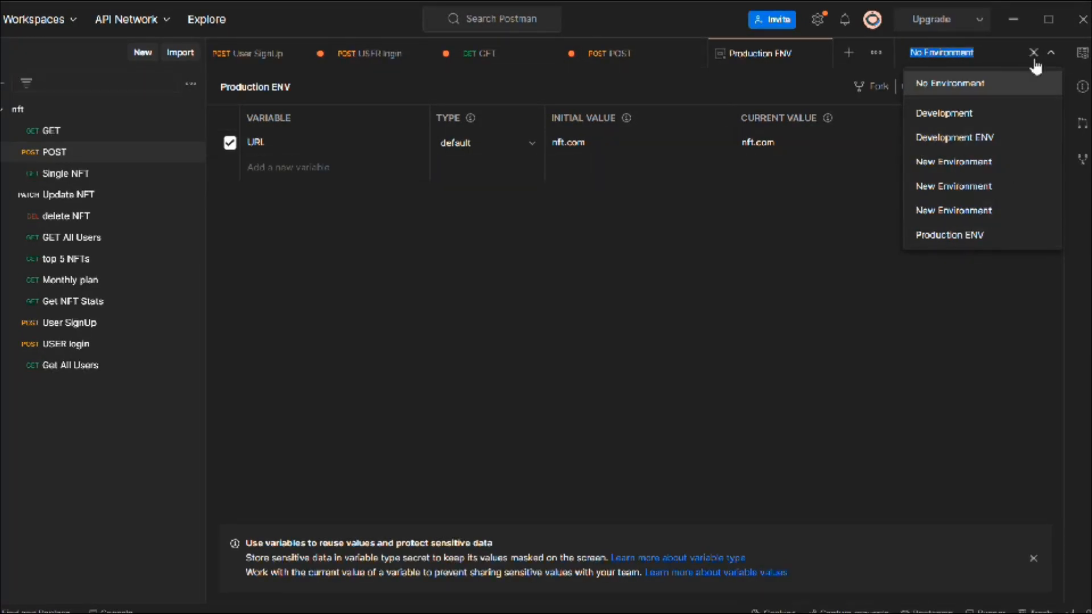
pyautogui.click(793, 257)
pyautogui.click(820, 53)
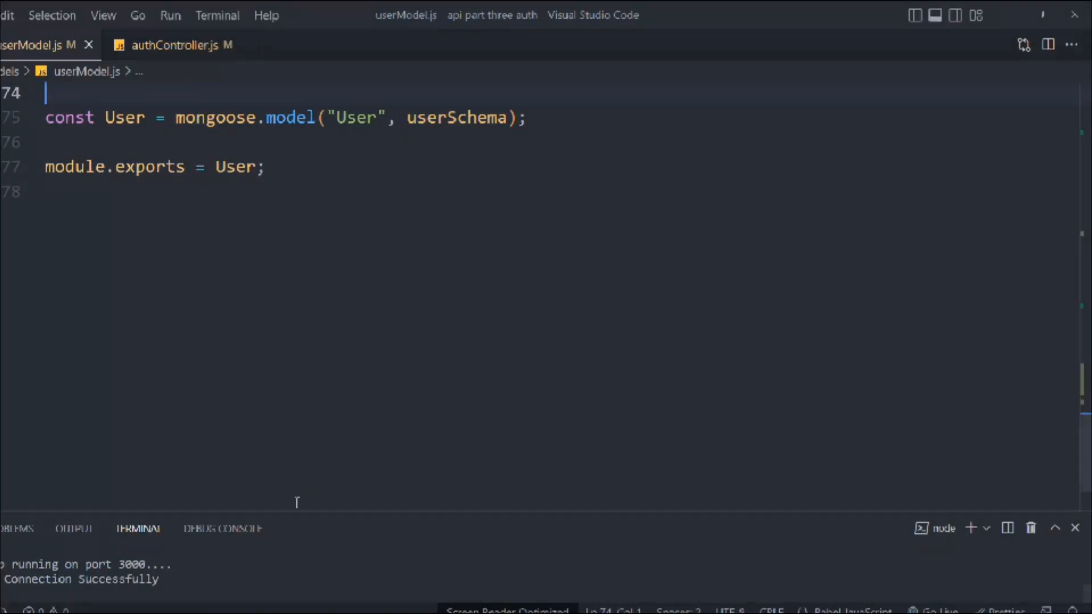
# Step: Enlarge the terminal in Visual Studio Code and check the server's startup output for the environment it runs in
pyautogui.moveTo(290, 511); pyautogui.dragTo(293, 349)
pyautogui.scroll(3, 294, 471)
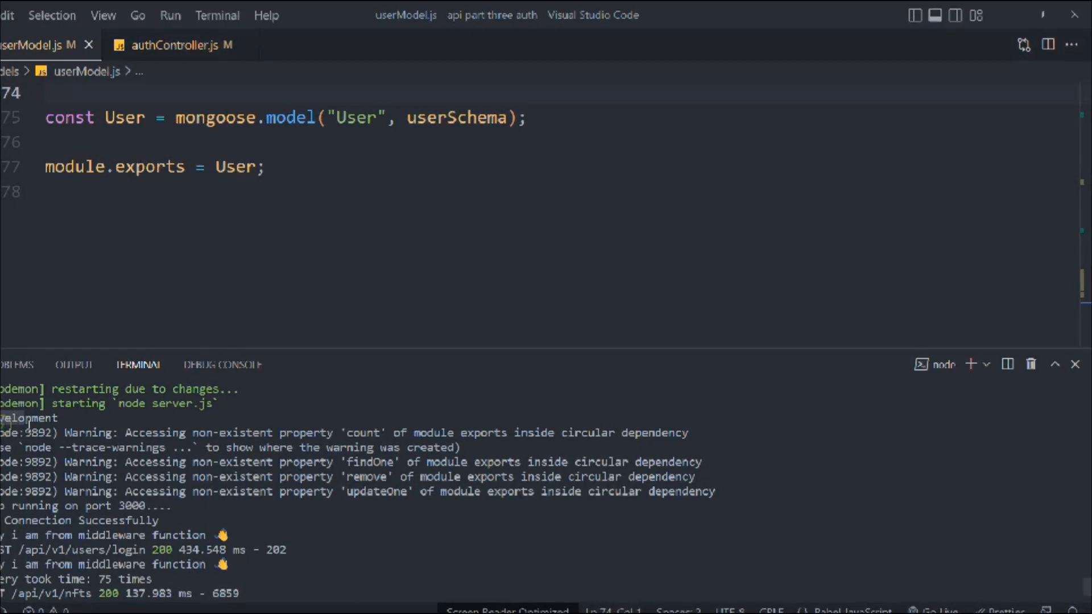
# Step: Switch back to Postman and make Development ENV the active environment
pyautogui.hotkey('alt', 'Tab')
pyautogui.click(936, 52)
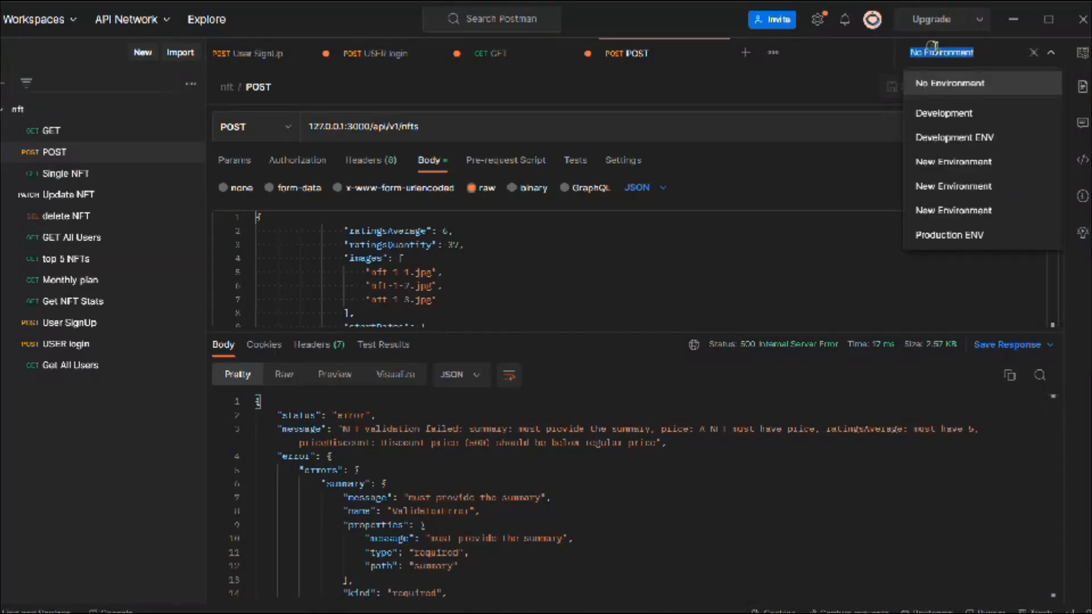
pyautogui.click(961, 138)
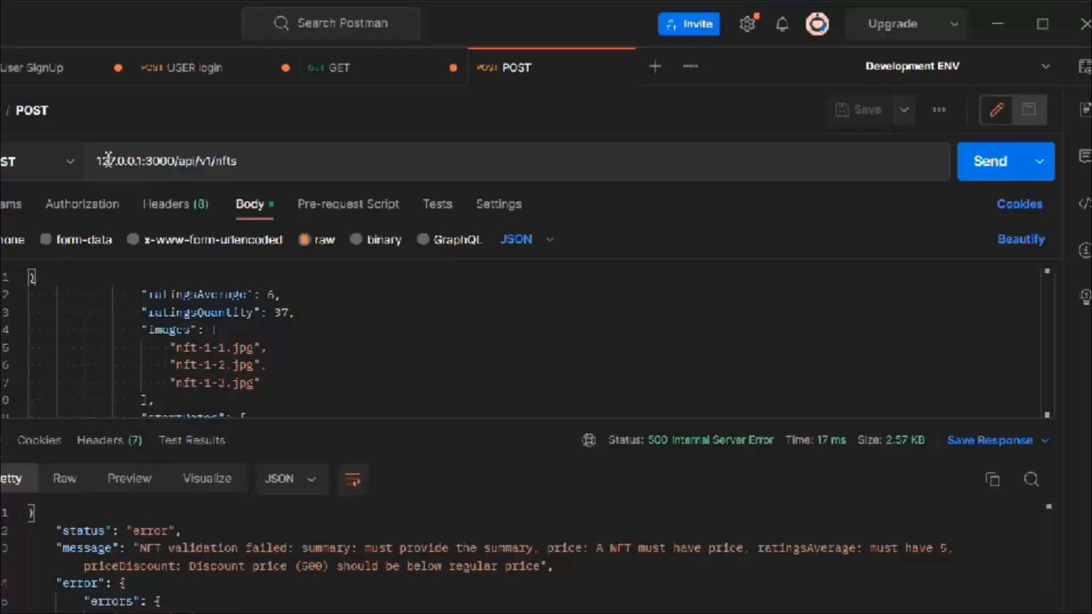
# Step: Replace 127.0.0.1:3000 in the POST request's address with the variable {{URL}}
pyautogui.moveTo(96, 161); pyautogui.dragTo(146, 162)
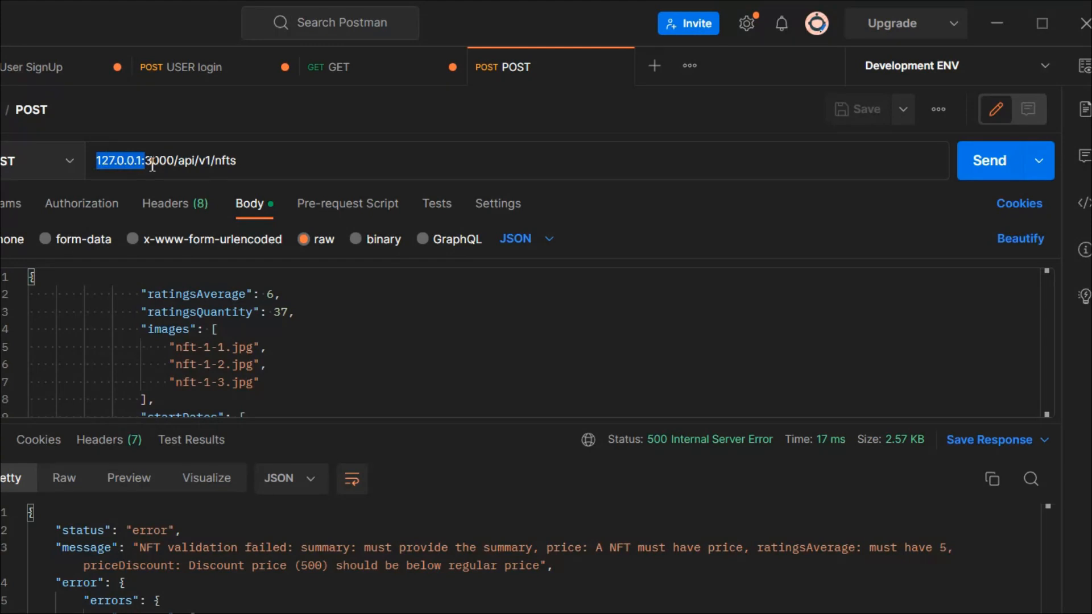
pyautogui.moveTo(152, 165); pyautogui.dragTo(175, 170)
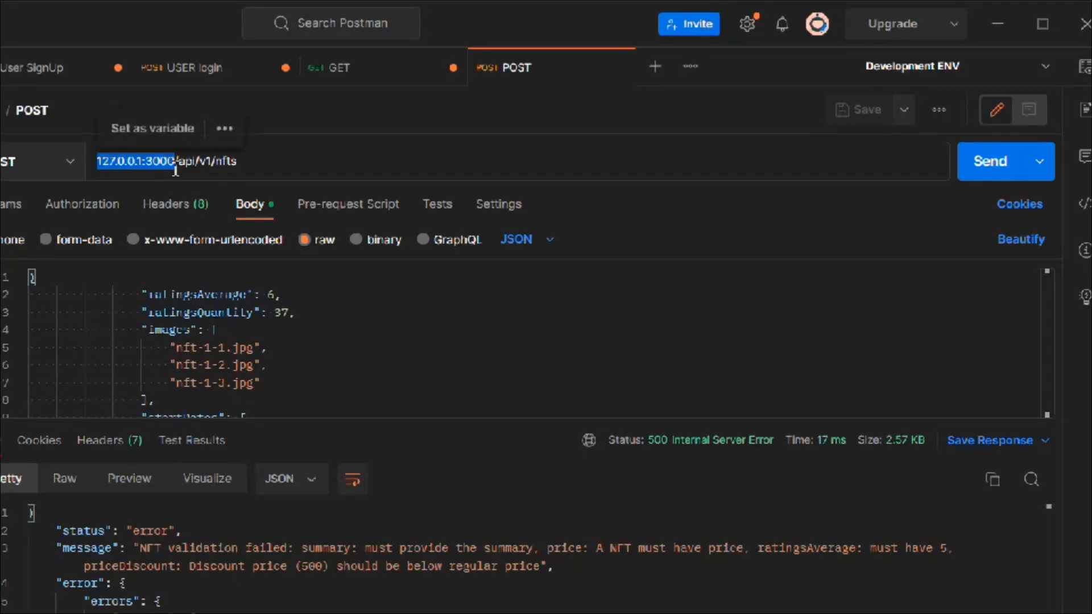
pyautogui.write('{')
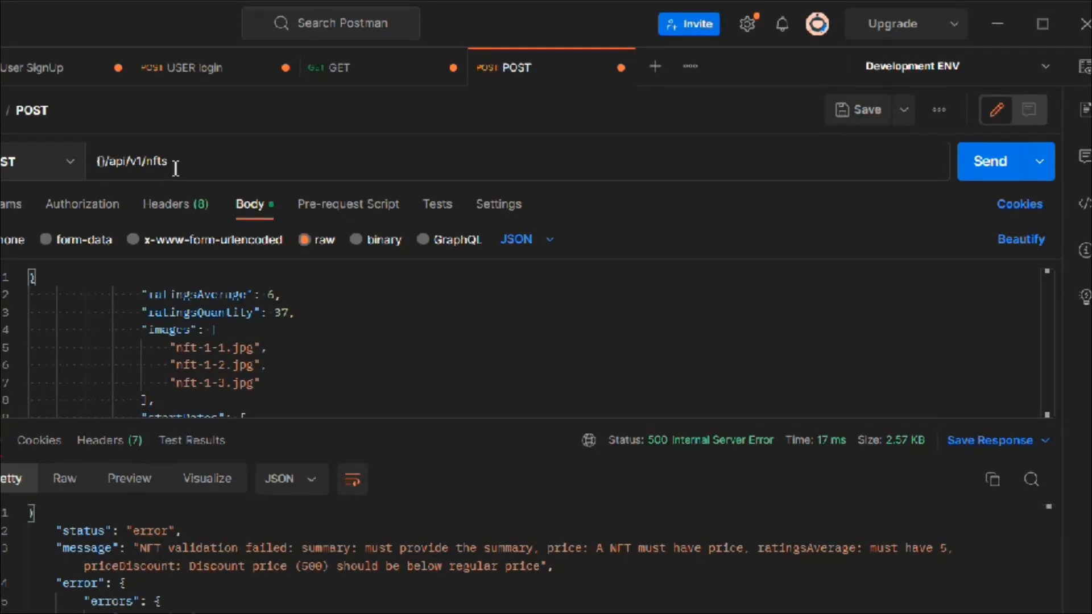
pyautogui.write('{URL')
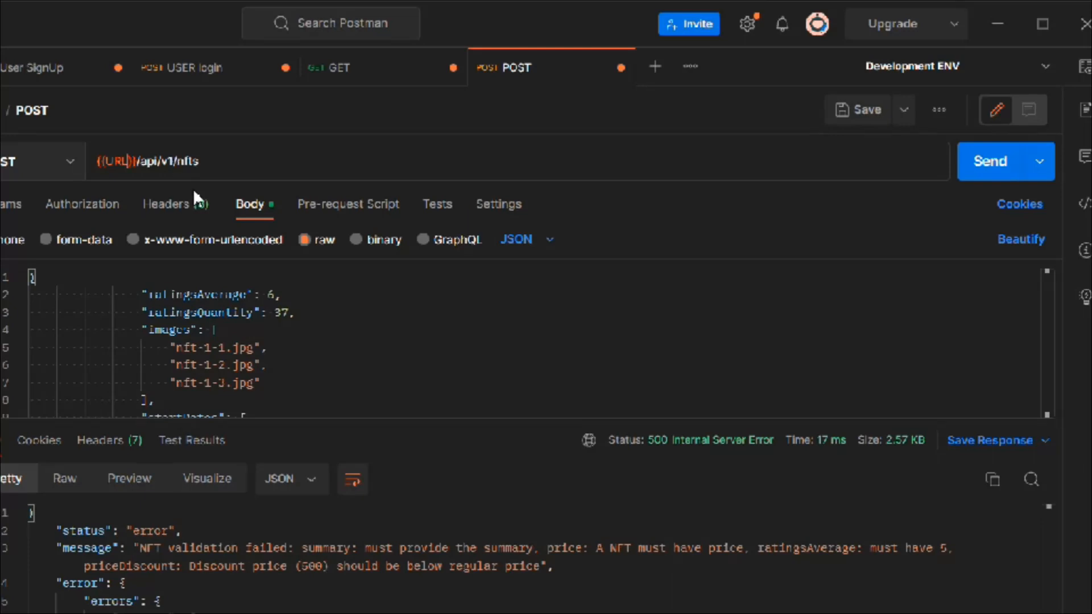
pyautogui.click(419, 314)
# Step: Check the URL variable's value, send the POST request and compare the path in the response message with the request address
pyautogui.moveTo(109, 165)
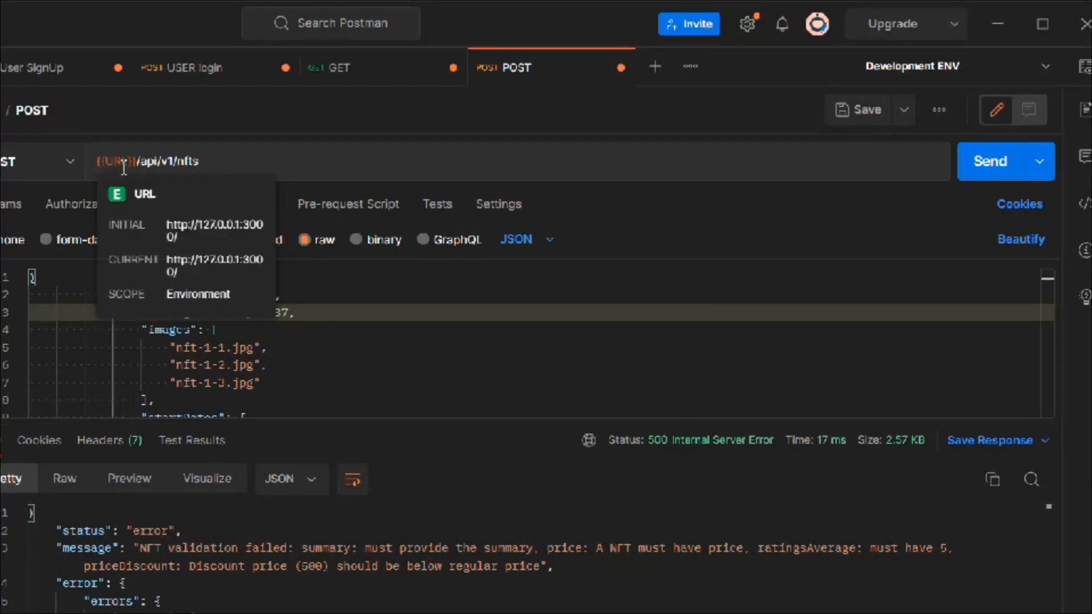
pyautogui.click(407, 382)
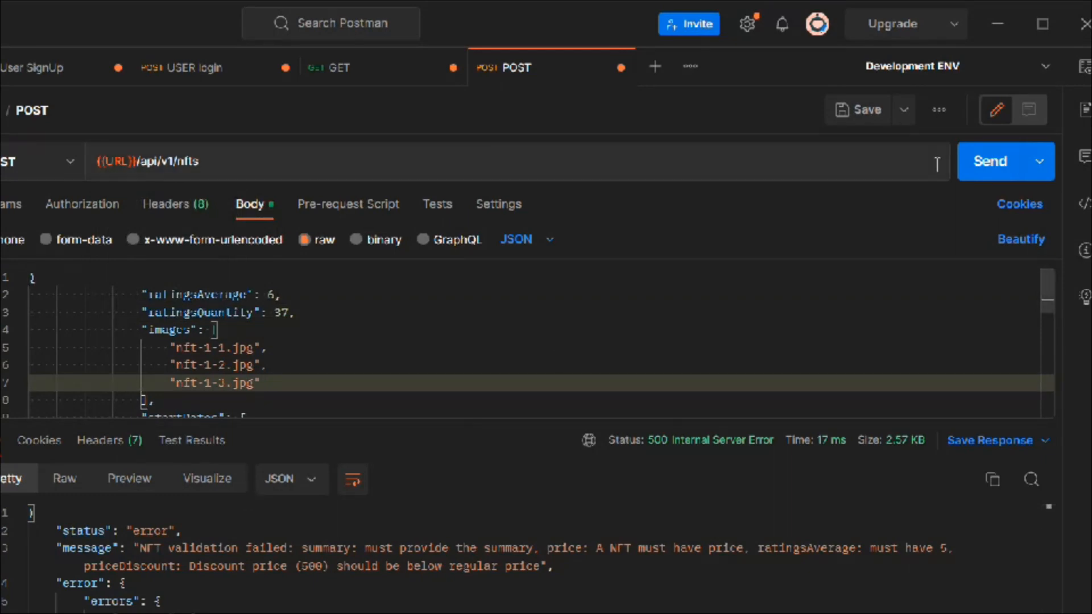
pyautogui.click(985, 165)
pyautogui.click(367, 580)
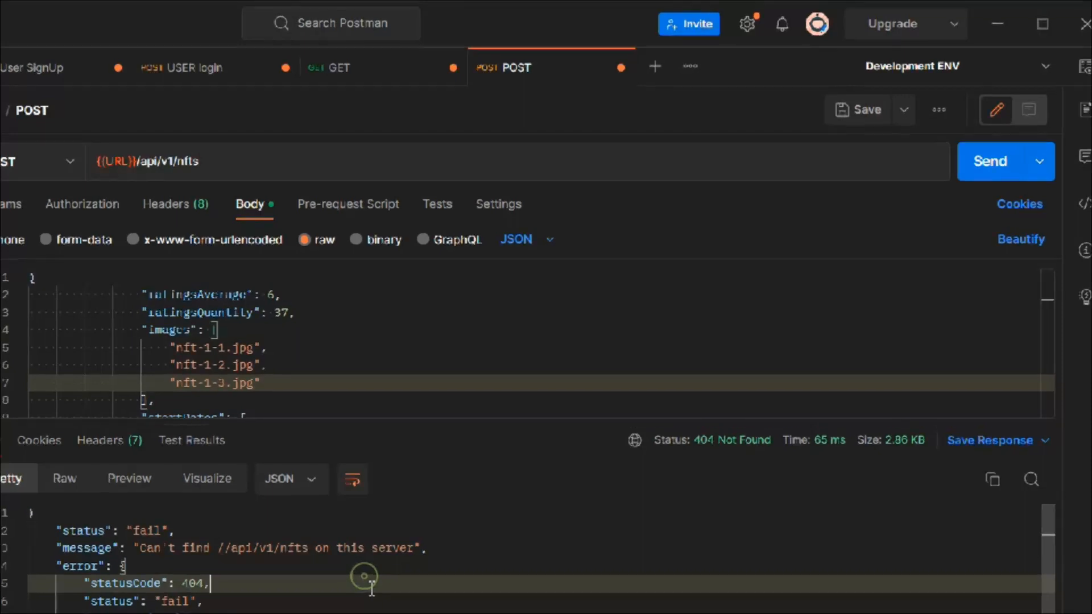
pyautogui.moveTo(220, 549); pyautogui.dragTo(285, 568)
pyautogui.click(431, 572)
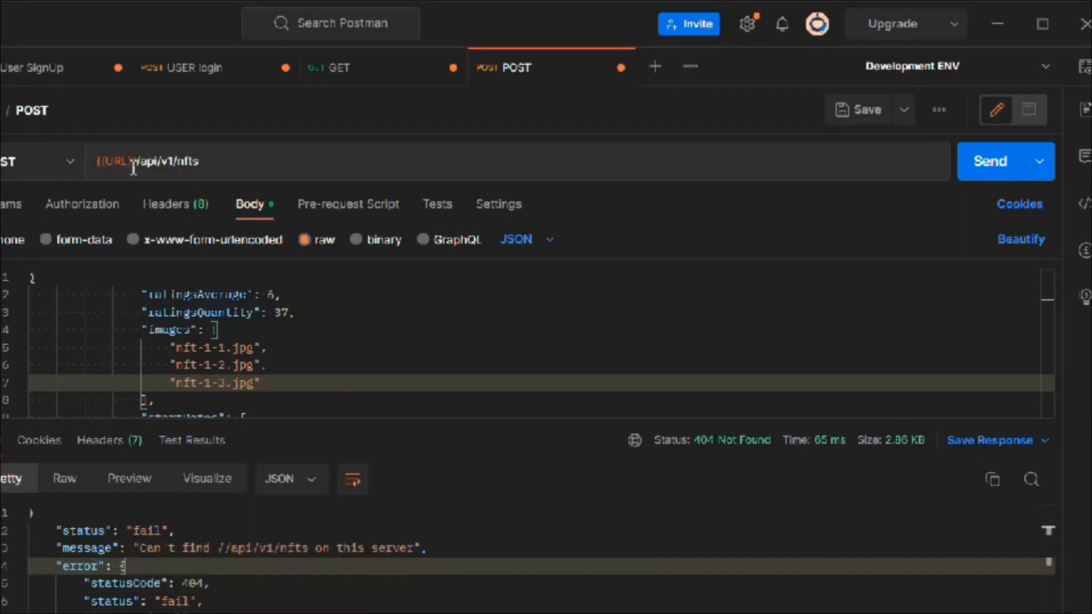
pyautogui.moveTo(97, 164); pyautogui.dragTo(101, 164)
pyautogui.tripleClick(102, 165)
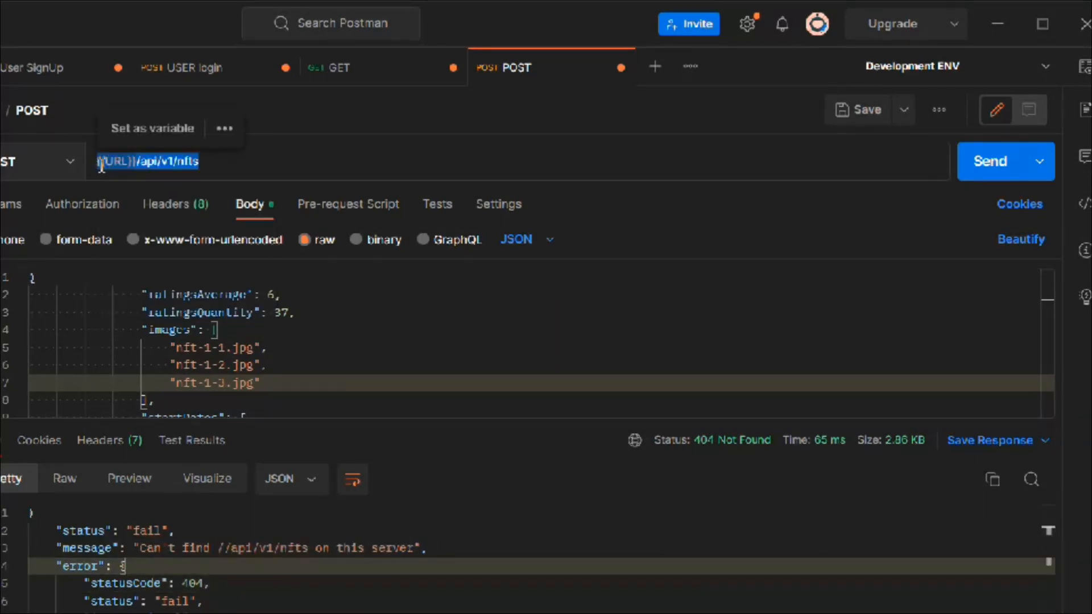
# Step: Replace 127.0.0.1:3000 in the GET request's address with the variable {{URL}}
pyautogui.click(367, 83)
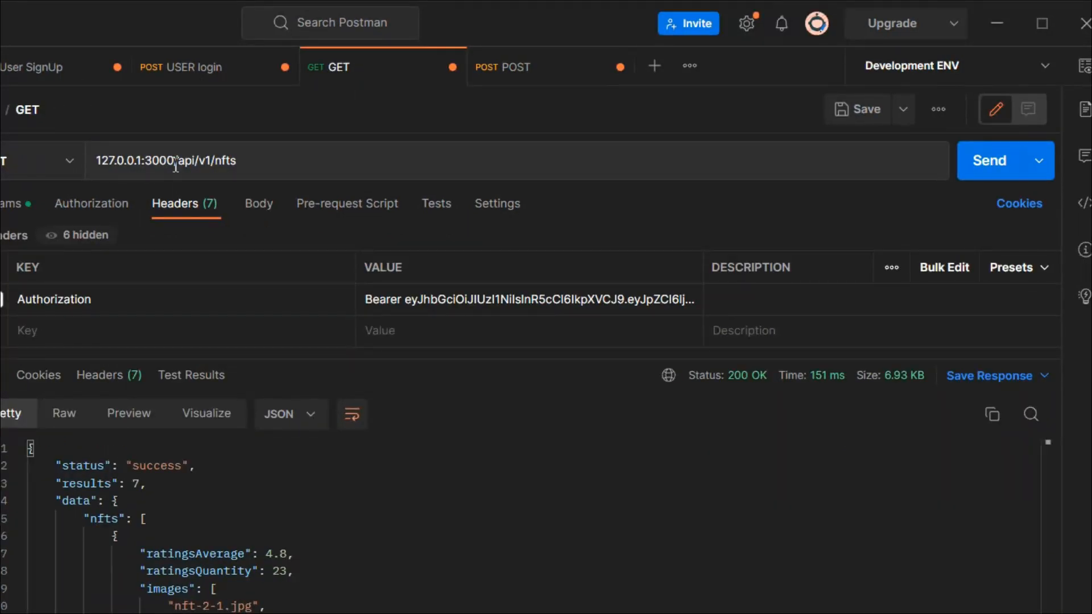
pyautogui.moveTo(175, 164); pyautogui.dragTo(74, 167)
pyautogui.press('BackSpace')
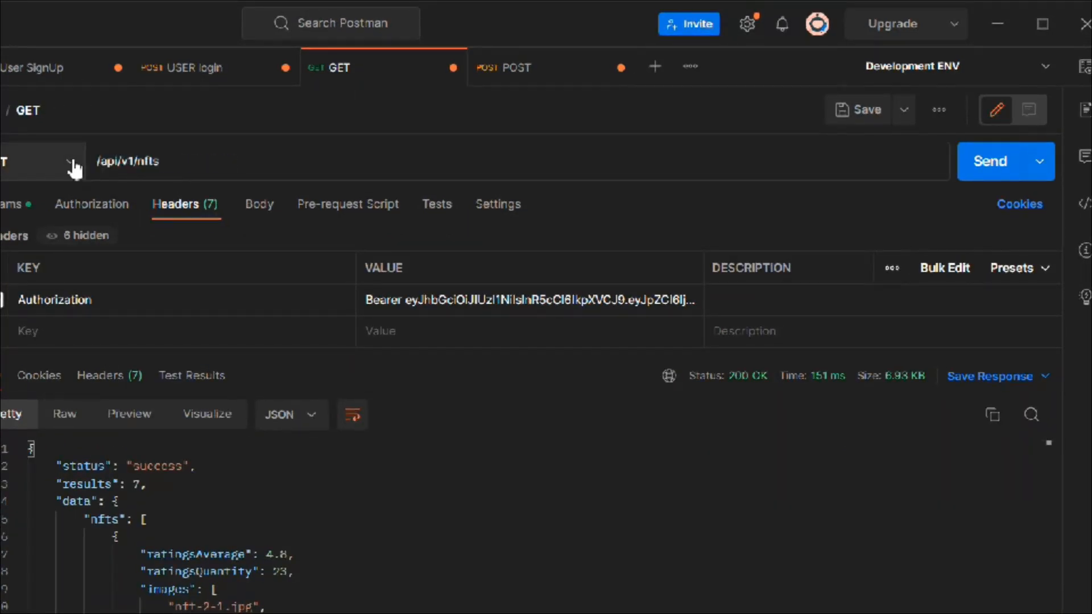
pyautogui.write('{{')
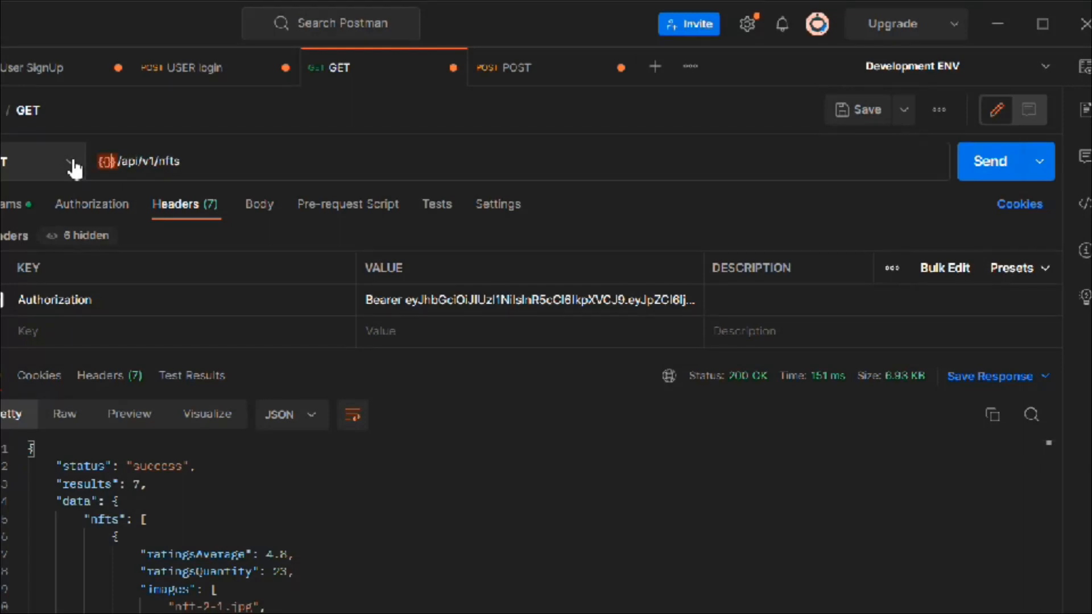
pyautogui.write('URL')
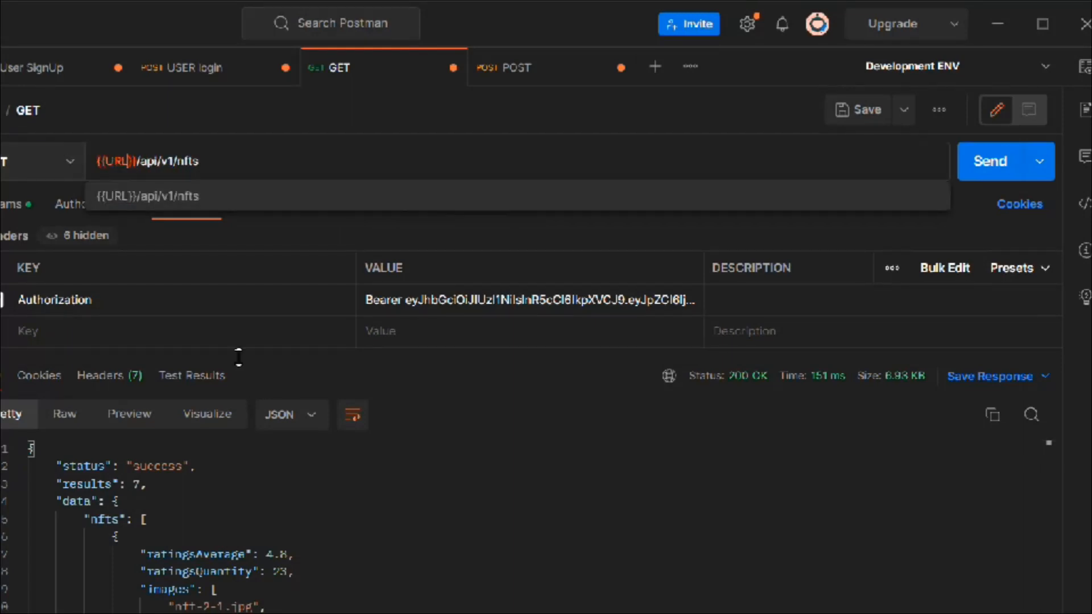
pyautogui.click(466, 497)
# Step: Send the GET request, remove the slash after {{URL}} in its address, and resend it
pyautogui.moveTo(120, 161)
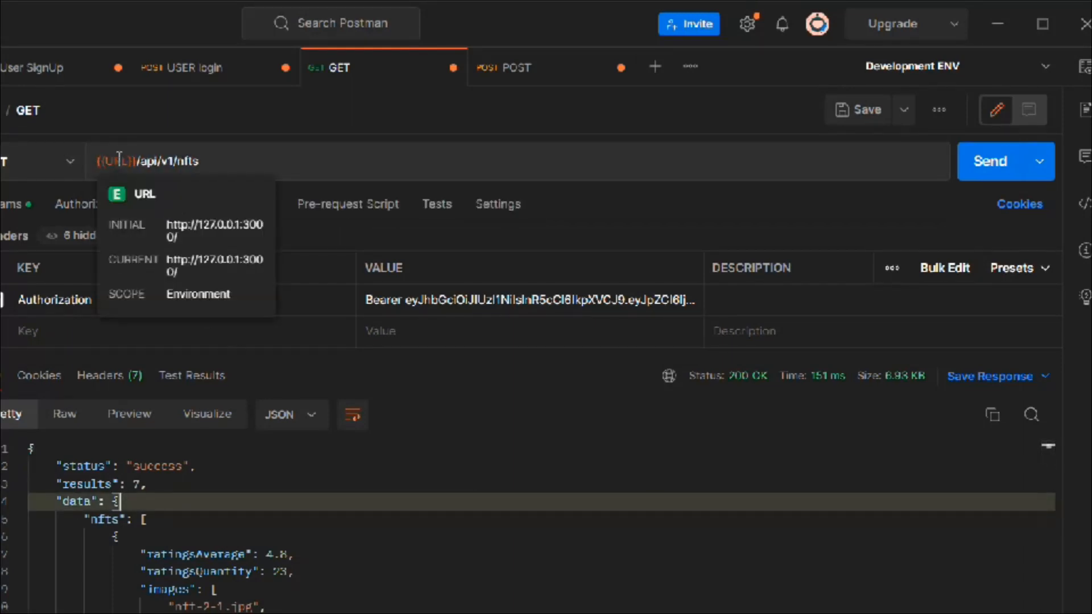
pyautogui.click(990, 161)
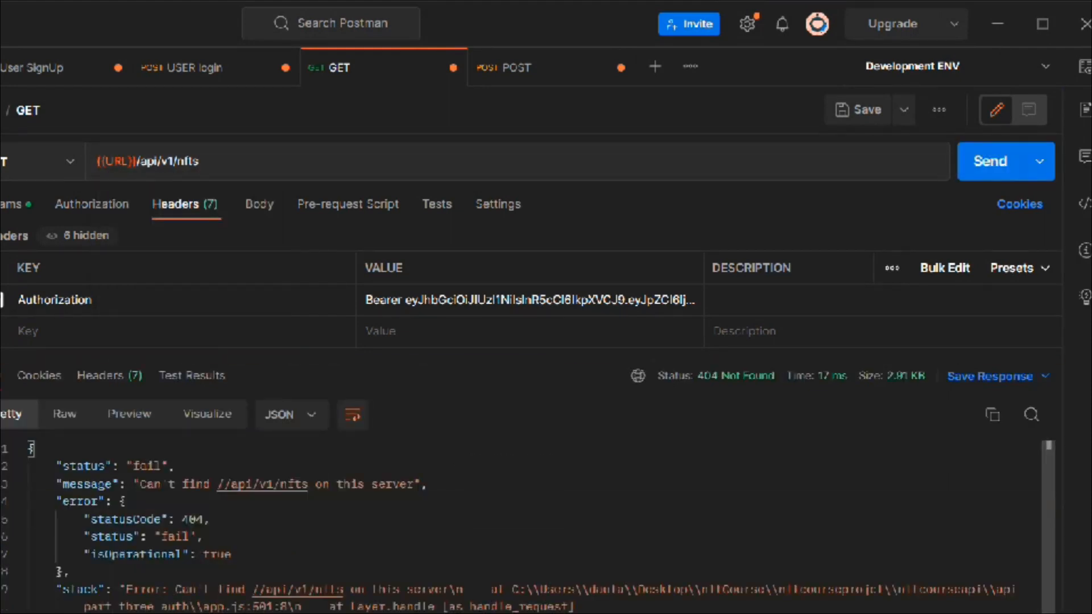
pyautogui.click(143, 154)
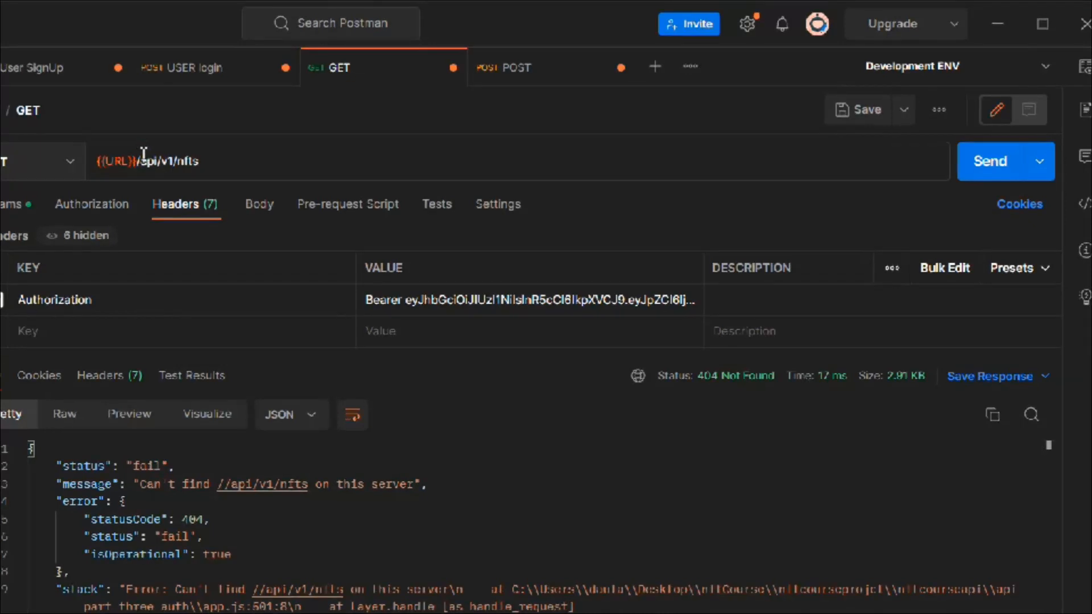
pyautogui.press('BackSpace')
pyautogui.hotkey('ctrl', 'Return')
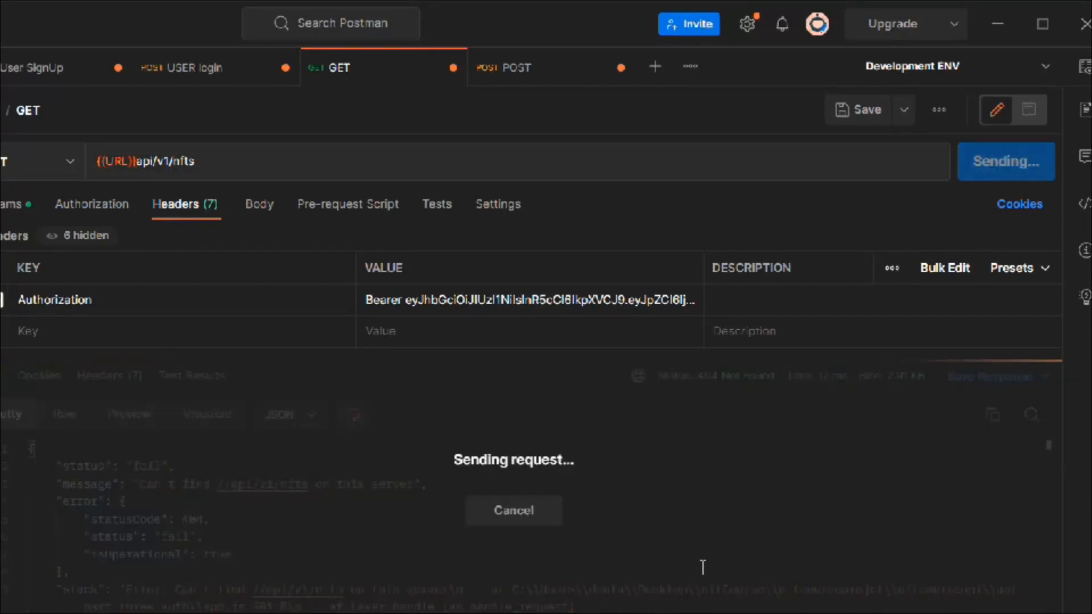
pyautogui.scroll(-8, 702, 568)
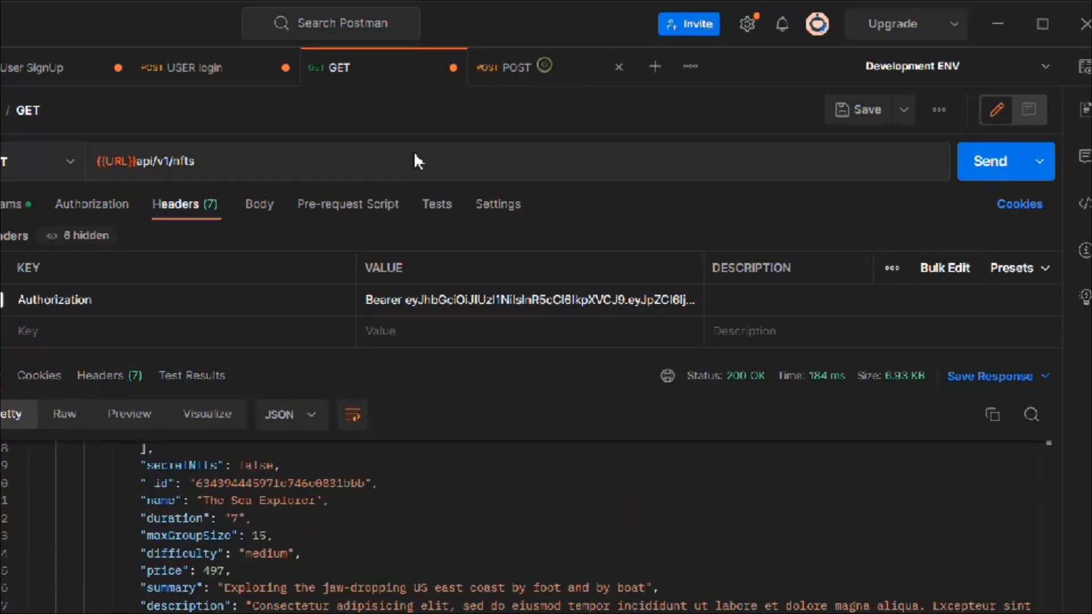
# Step: Remove the slash after {{URL}} in the POST request's address, resend it and read the response message
pyautogui.click(499, 67)
pyautogui.click(175, 160)
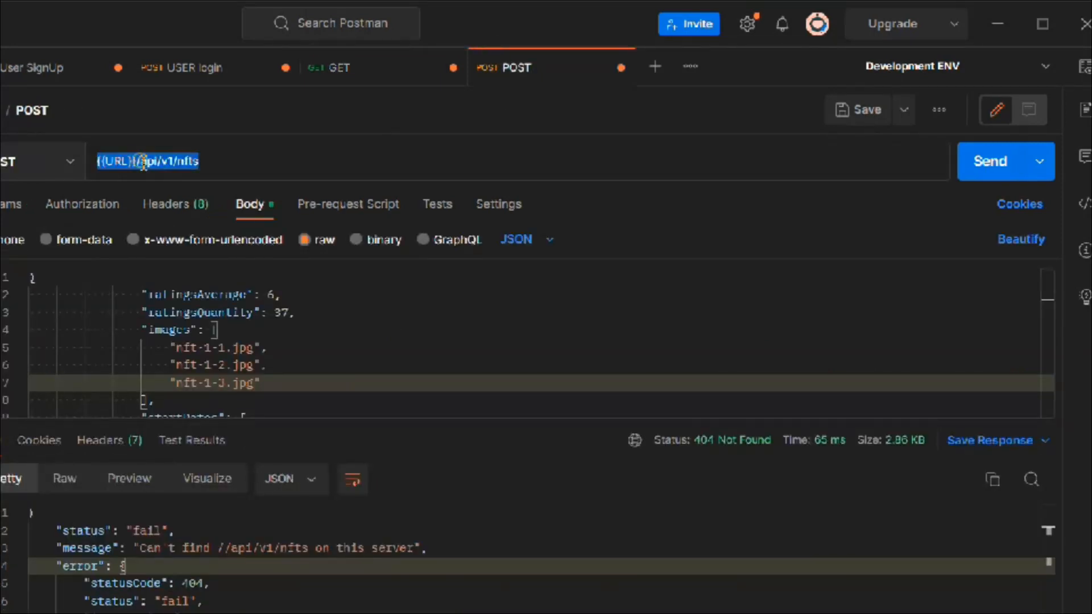
pyautogui.click(137, 161)
pyautogui.press('BackSpace')
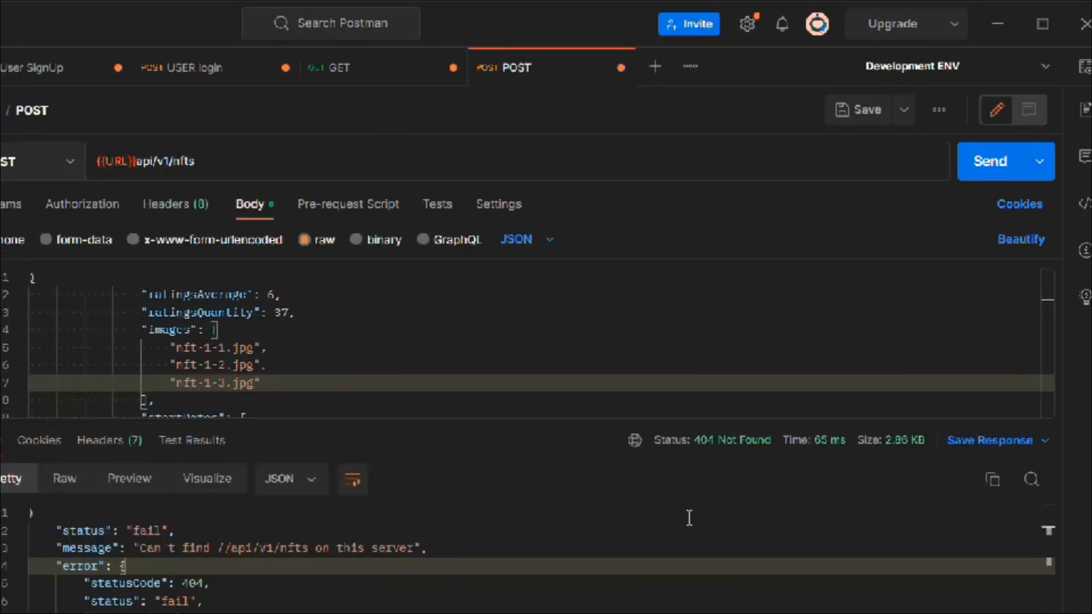
pyautogui.click(984, 164)
pyautogui.scroll(-1, 512, 557)
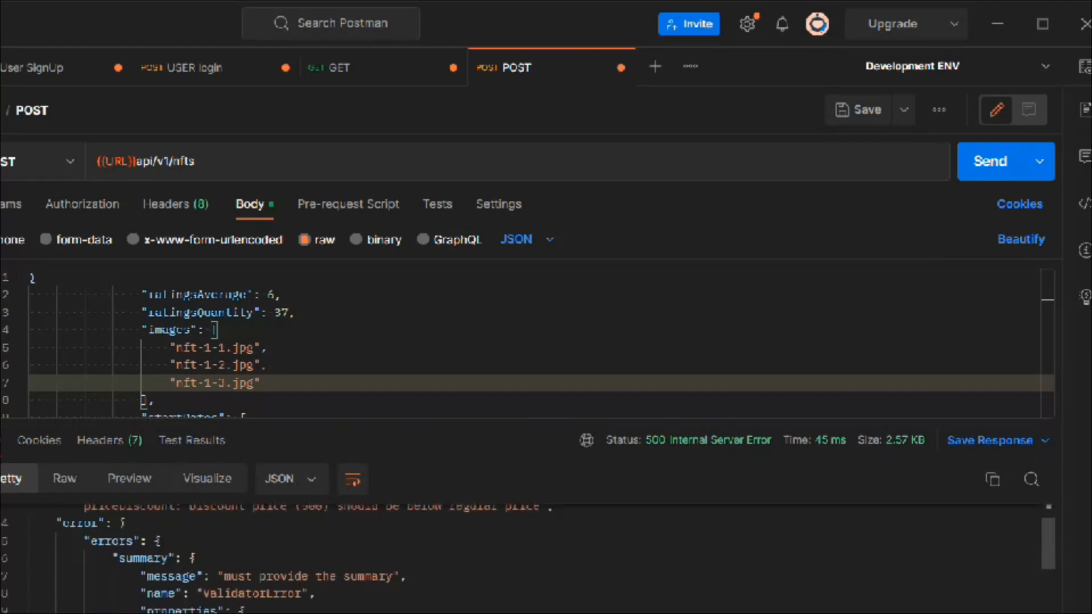
pyautogui.scroll(1, 512, 558)
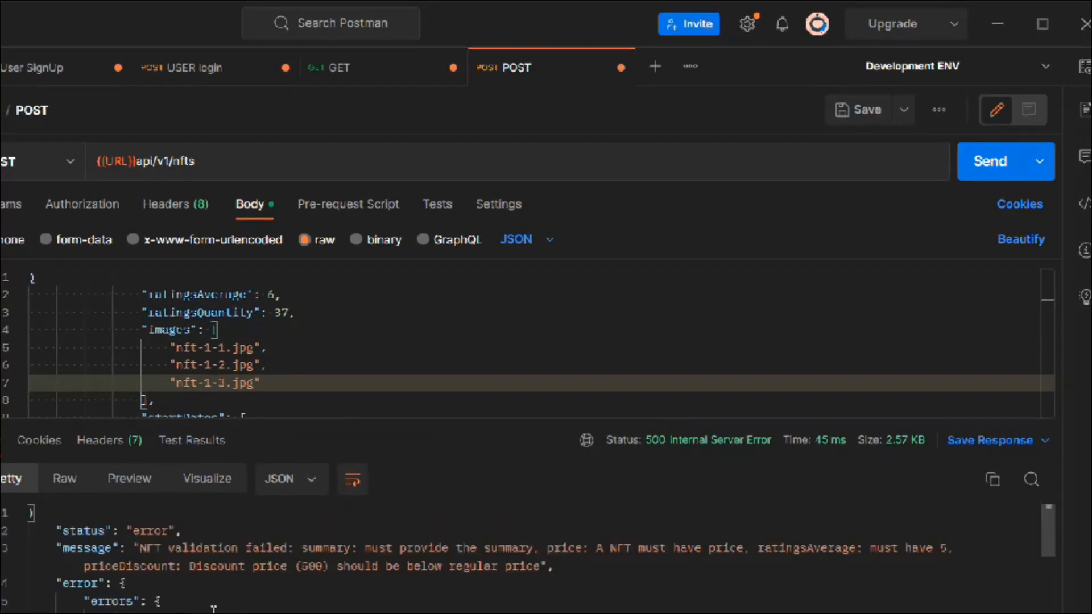
pyautogui.moveTo(195, 547); pyautogui.dragTo(126, 582)
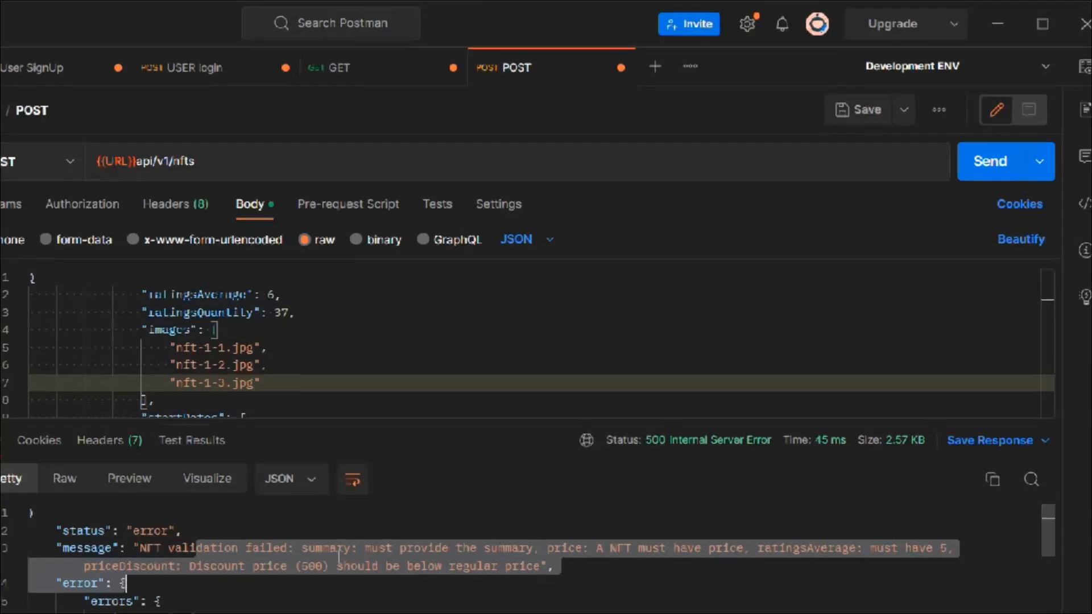
pyautogui.doubleClick(339, 549)
pyautogui.scroll(-3, 319, 367)
pyautogui.scroll(3, 319, 367)
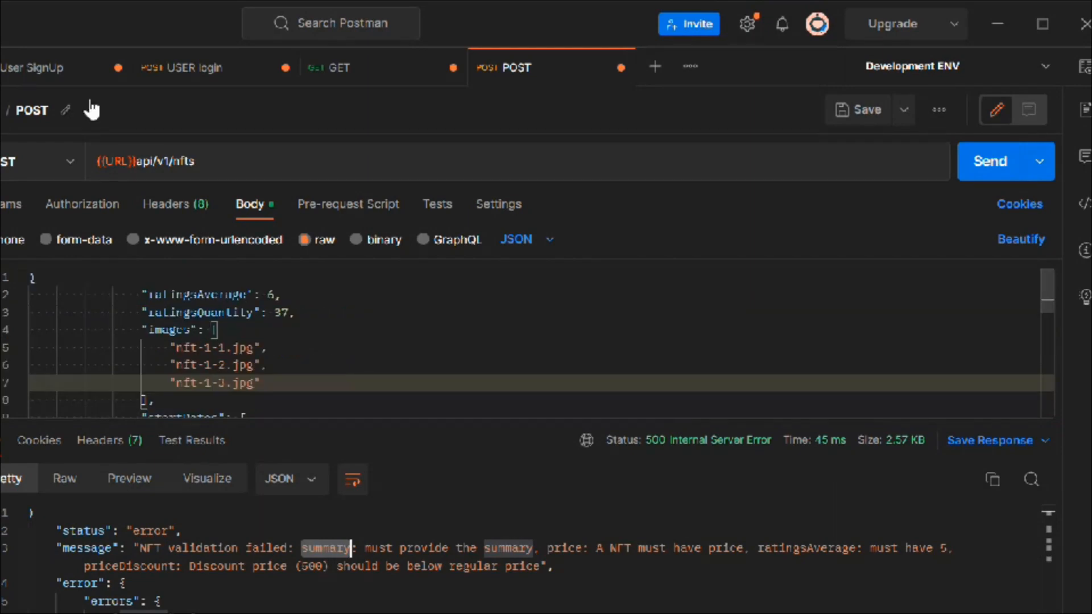
# Step: Return to the GET request, make Production ENV the active environment and check the URL variable's value
pyautogui.click(339, 68)
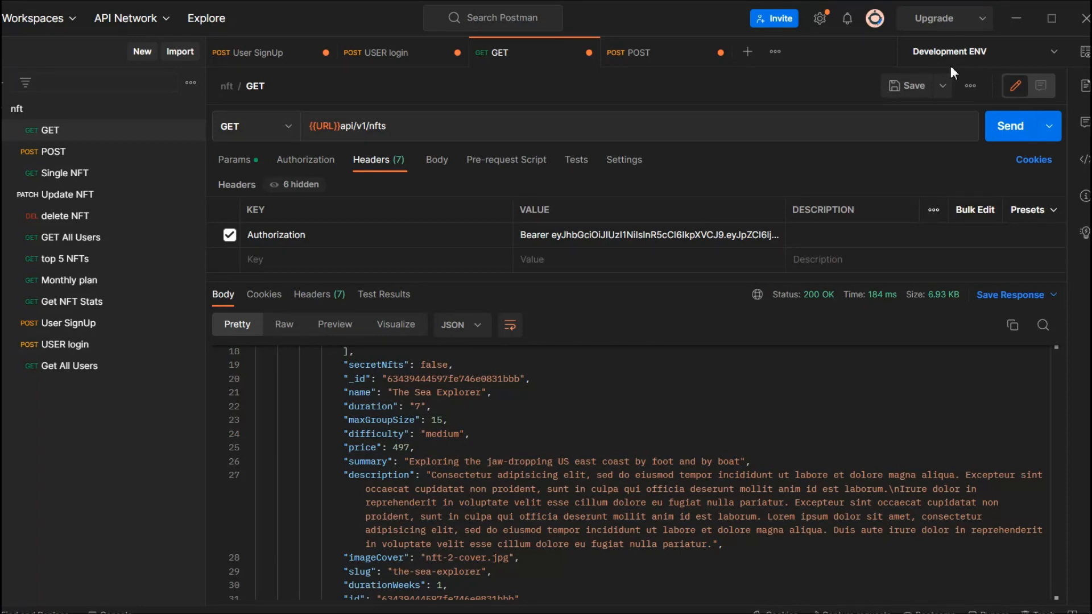
pyautogui.click(953, 57)
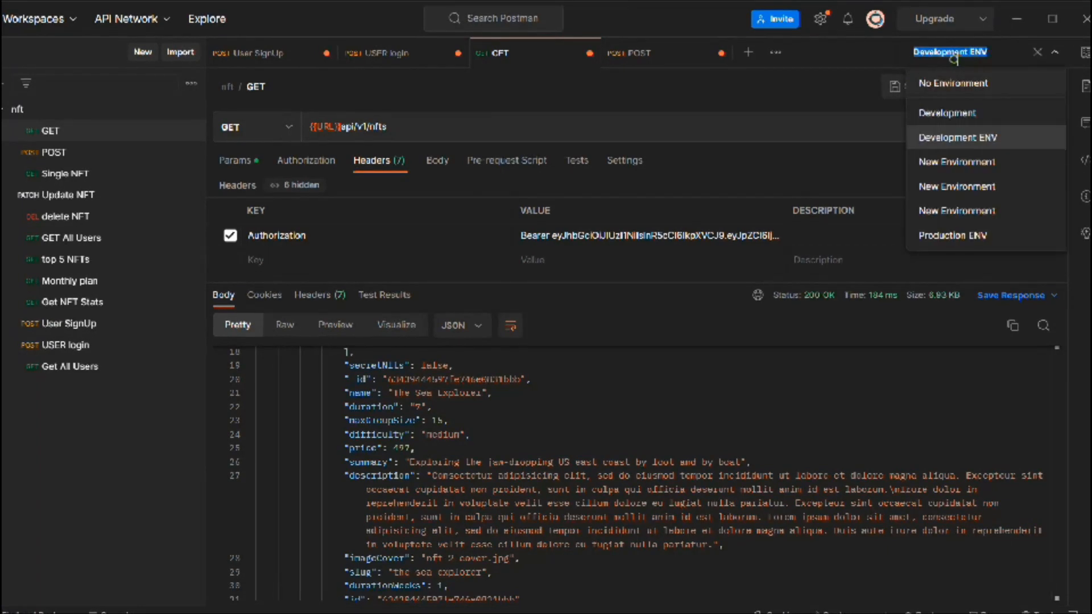
pyautogui.click(967, 234)
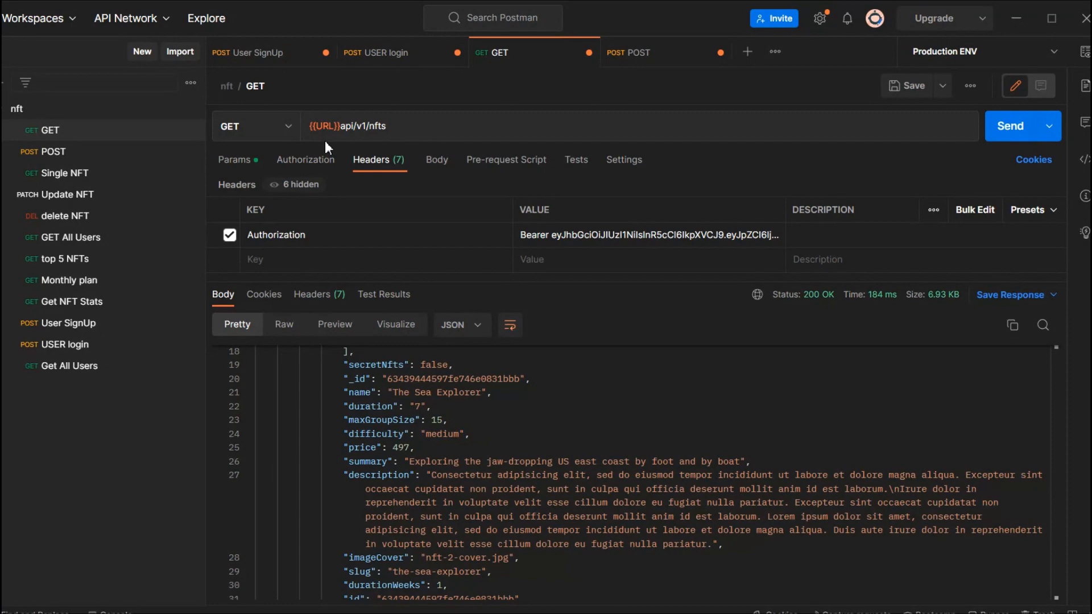
pyautogui.moveTo(319, 126)
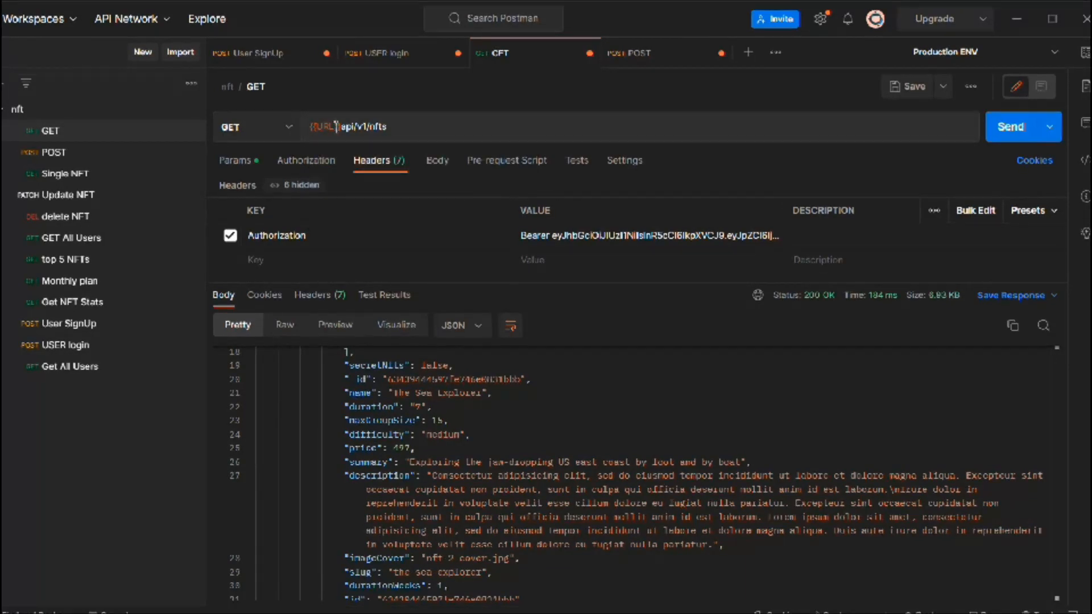
# Step: Make Development ENV the active environment and copy {{URL}} from the GET request's address
pyautogui.click(956, 52)
pyautogui.click(975, 137)
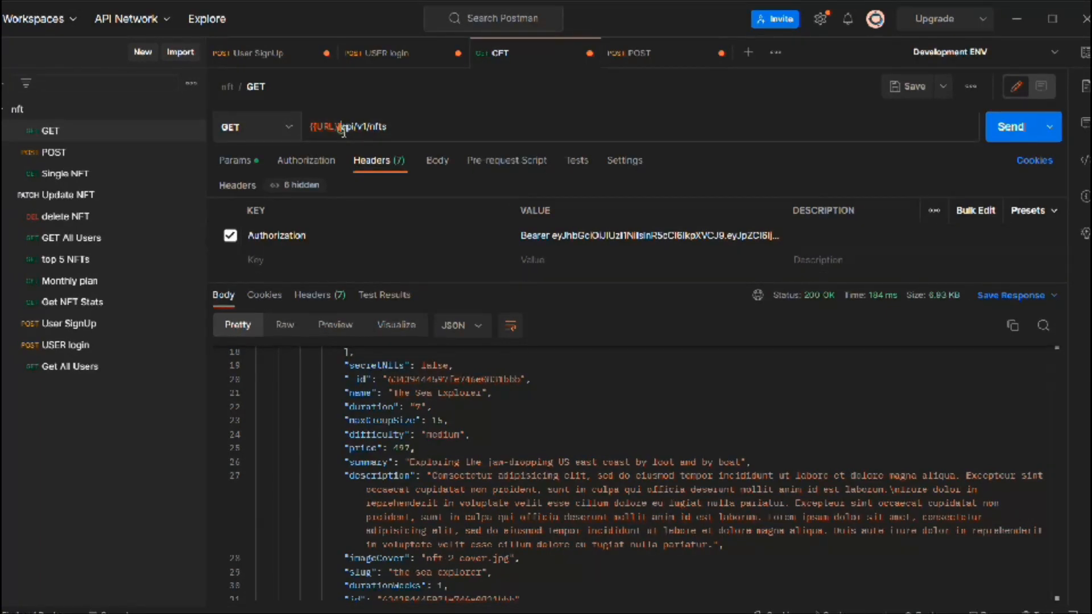
pyautogui.moveTo(340, 127); pyautogui.dragTo(313, 125)
pyautogui.hotkey('ctrl', 'c')
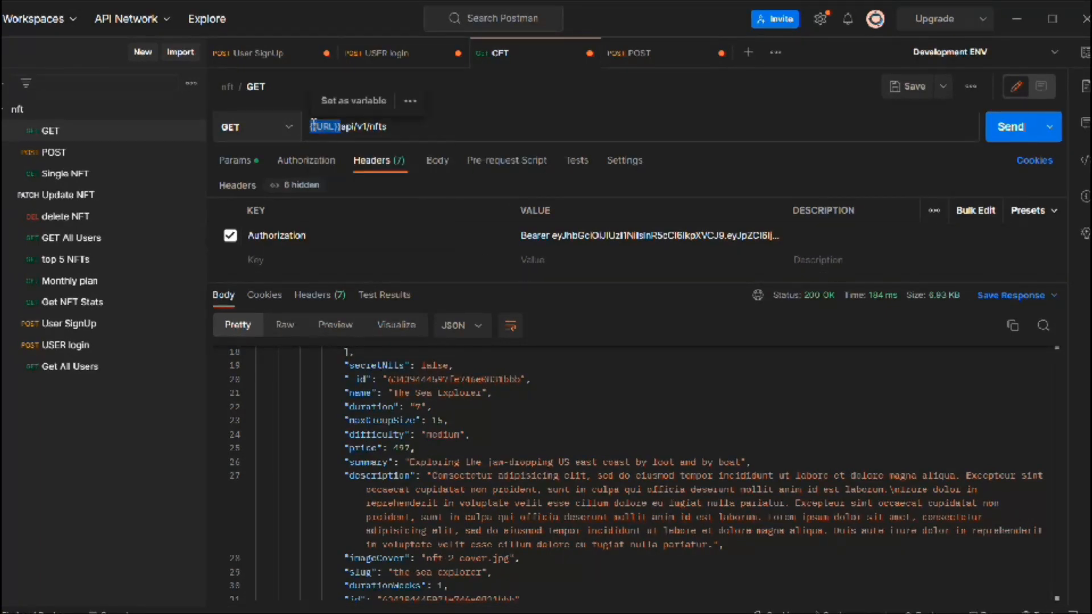
# Step: Close the User SignUp, USER login, GET and POST requests, saving the changes in each
pyautogui.click(327, 53)
pyautogui.click(625, 418)
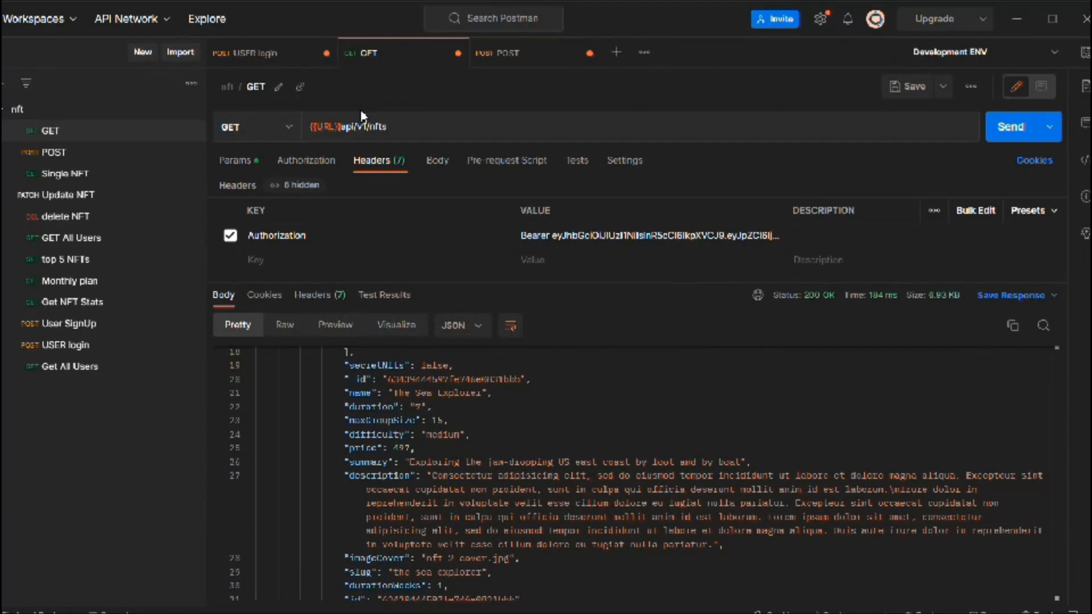
pyautogui.click(326, 53)
pyautogui.click(622, 404)
pyautogui.click(326, 52)
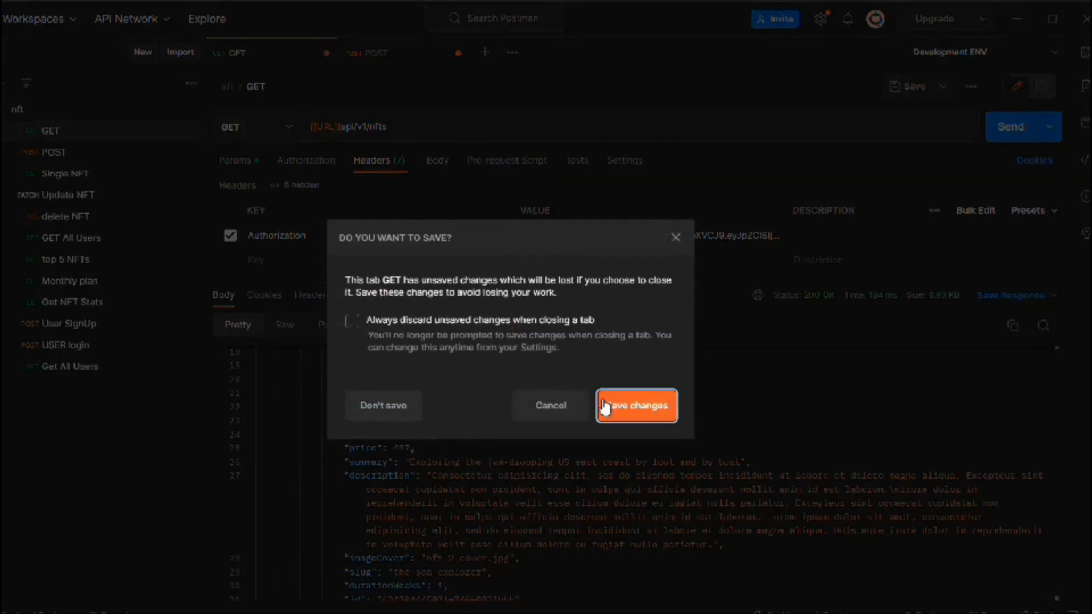
pyautogui.click(625, 405)
pyautogui.click(325, 53)
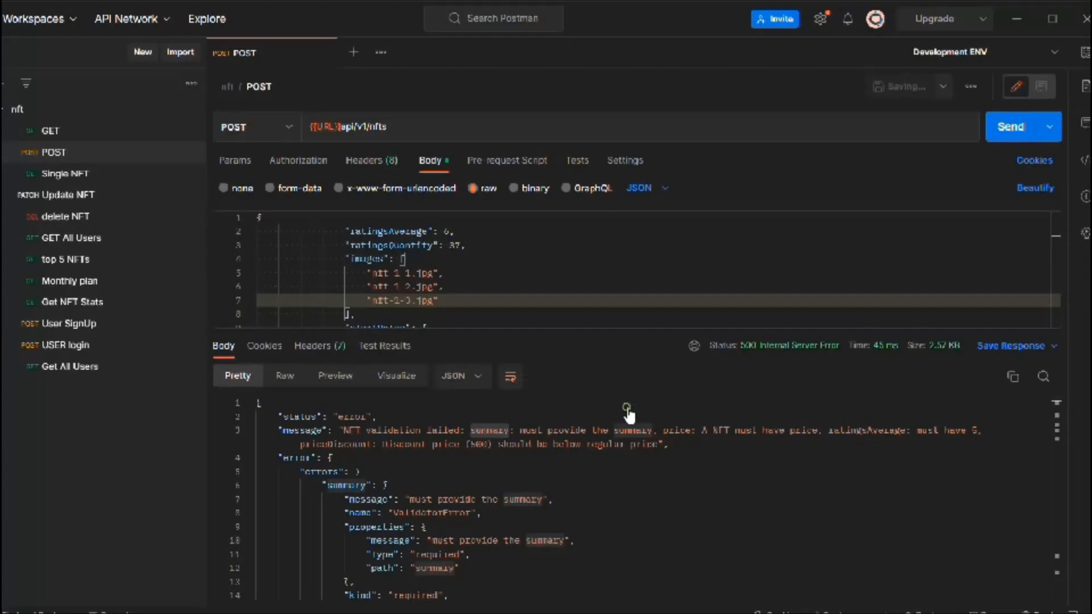
pyautogui.click(626, 405)
# Step: Check the saved GET and POST addresses, then replace the host in the Single NFT request's address with {{URL}} and save it
pyautogui.click(57, 130)
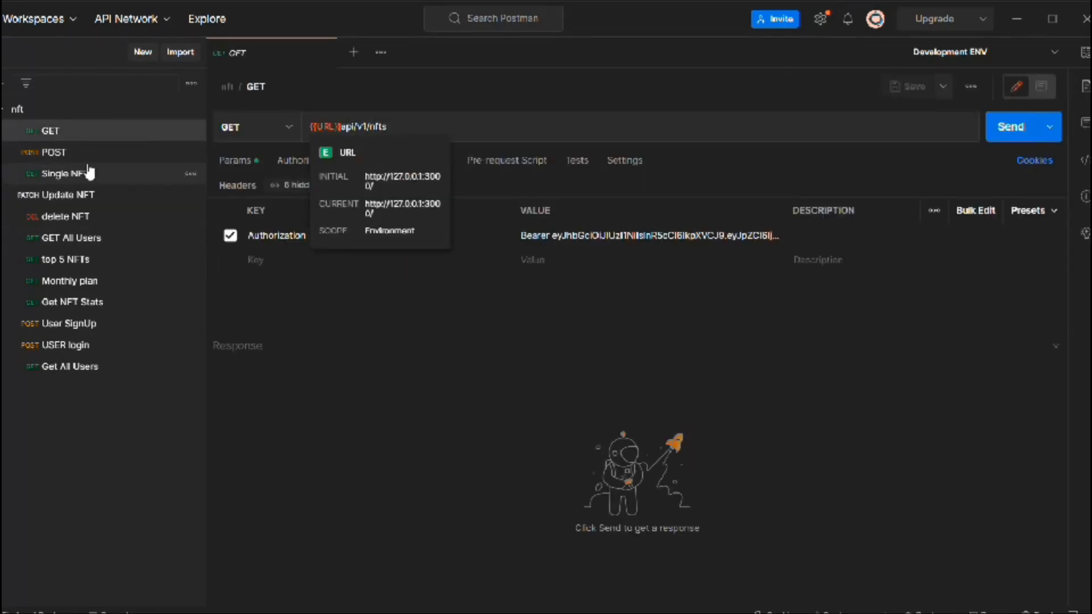
pyautogui.click(54, 151)
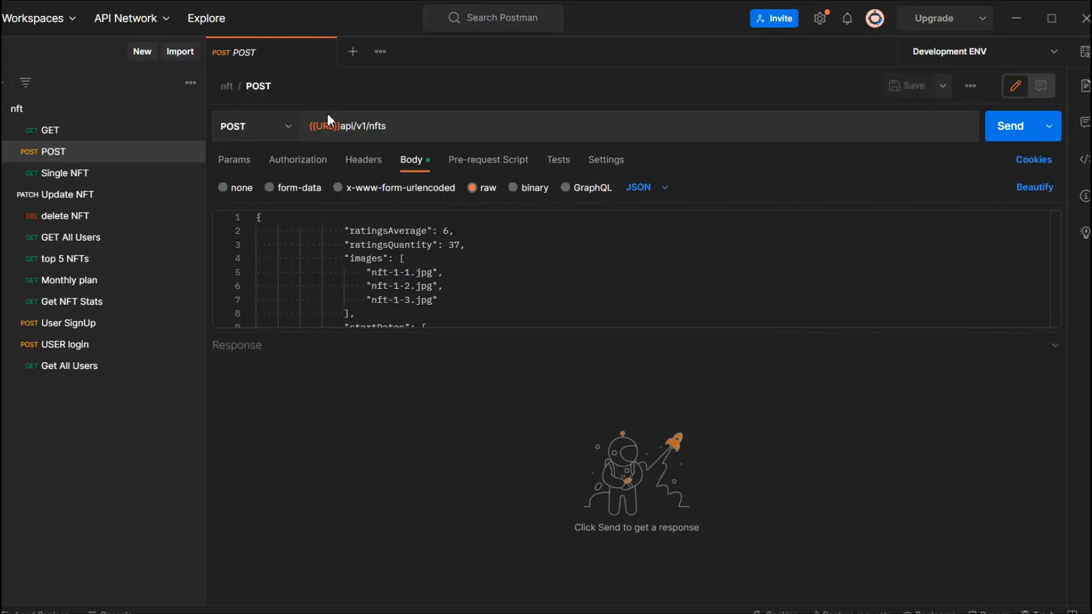
pyautogui.click(64, 173)
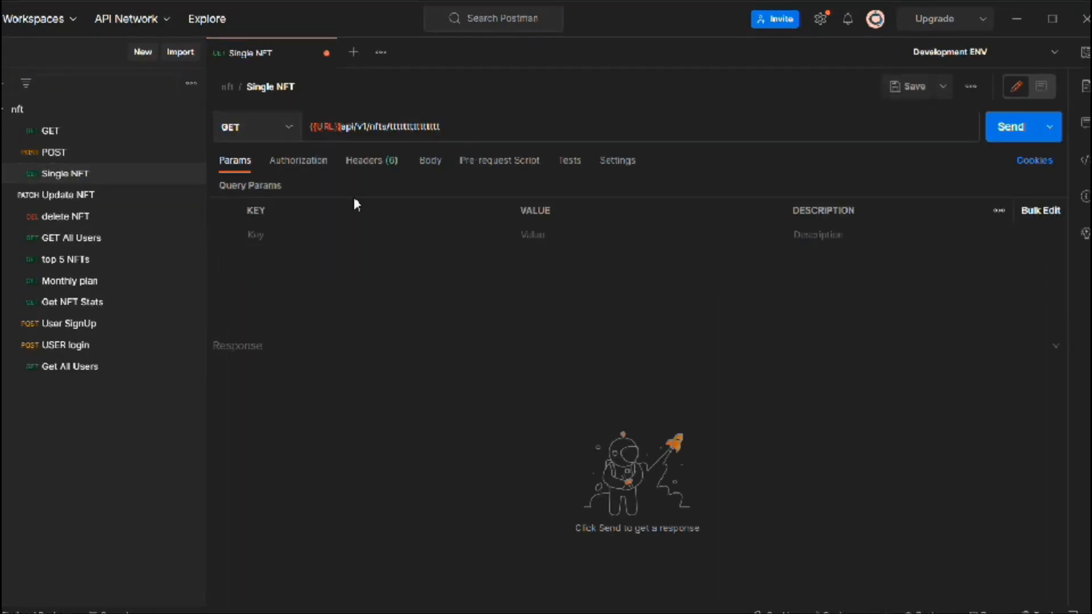
pyautogui.click(909, 89)
# Step: Replace the host in the Update NFT and delete NFT requests' addresses with {{URL}} and save both
pyautogui.click(68, 195)
pyautogui.hotkey('ctrl', 'v')
pyautogui.click(909, 88)
pyautogui.moveTo(373, 127); pyautogui.dragTo(310, 127)
pyautogui.click(57, 216)
pyautogui.hotkey('ctrl', 'v')
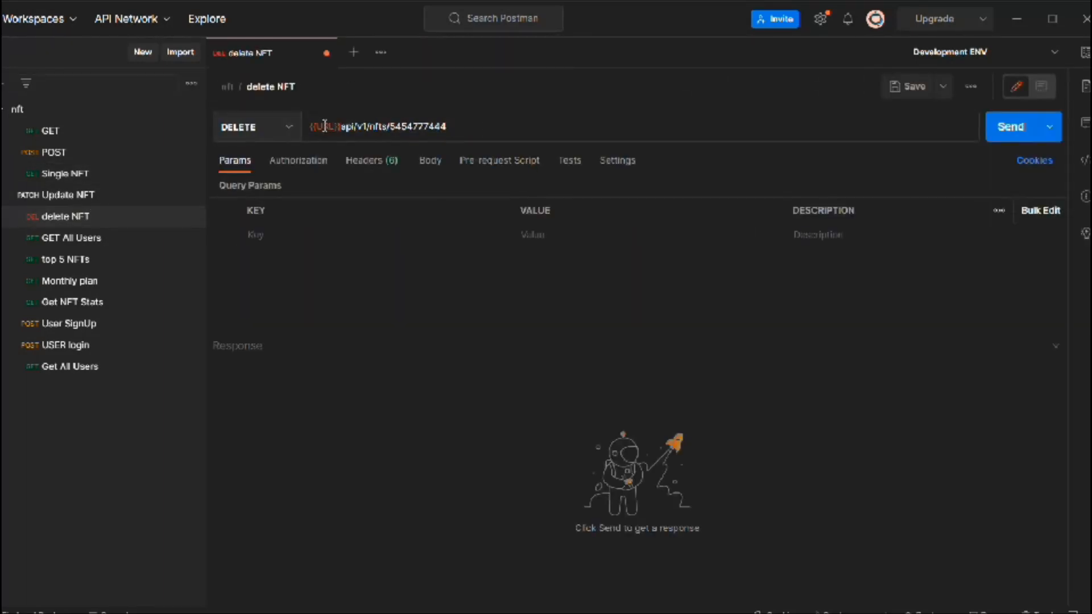
pyautogui.hotkey('ctrl', 's')
# Step: Replace 127.0.0.1:3000/ with {{URL}} in the addresses of the GET All Users and top 5 NFTs requests and save them
pyautogui.click(100, 236)
pyautogui.hotkey('ctrl', 'v')
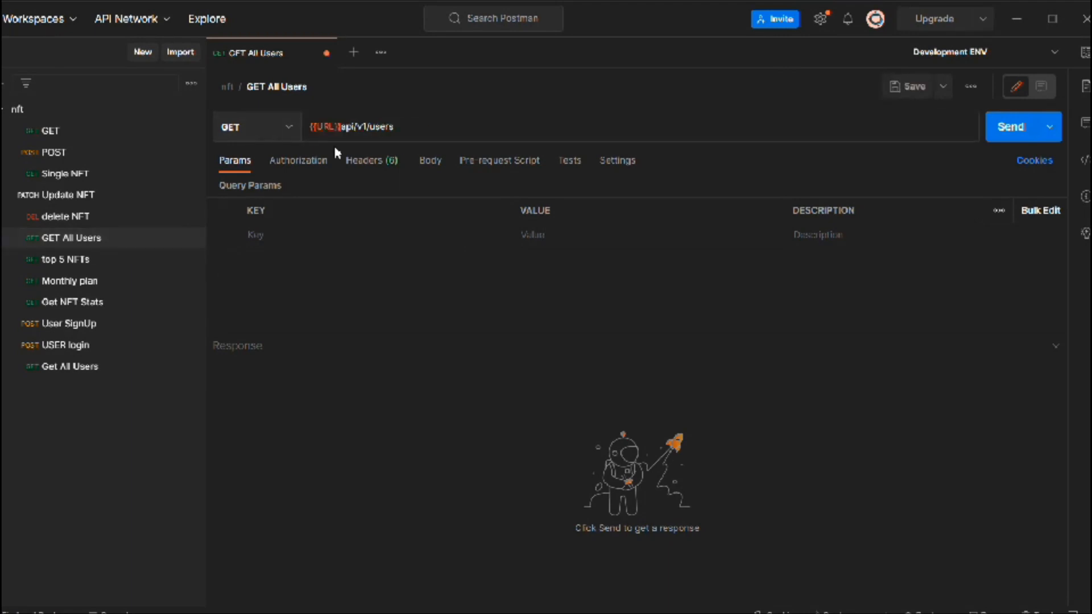
pyautogui.hotkey('ctrl', 'Return')
pyautogui.click(65, 260)
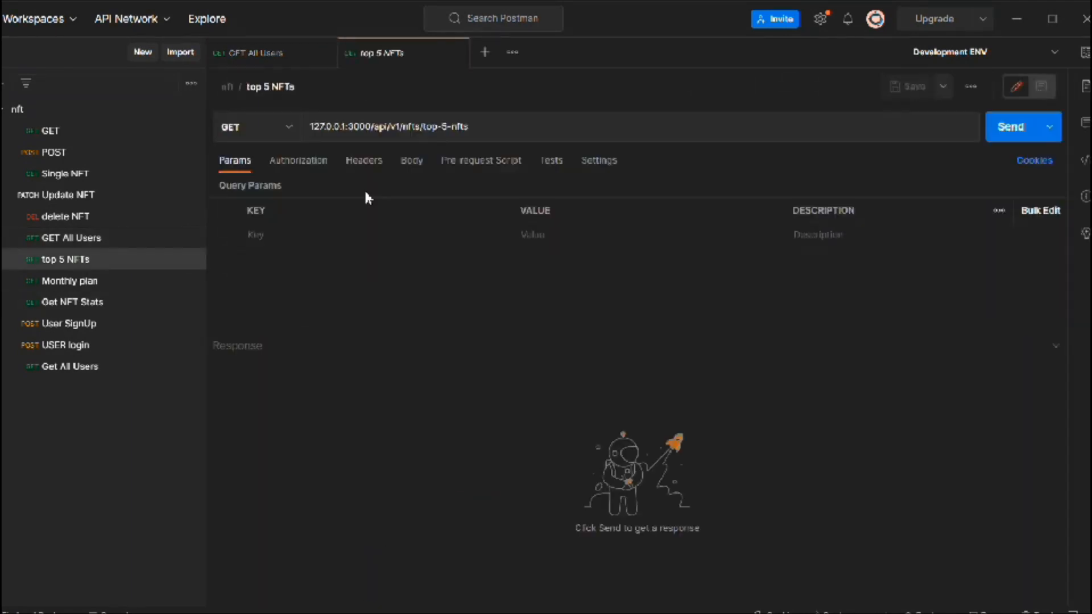
pyautogui.moveTo(398, 127); pyautogui.dragTo(309, 126)
pyautogui.hotkey('ctrl', 'v')
# Step: Put {{URL}} in place of the host in the Monthly plan and Get NFT Stats requests' addresses and save them
pyautogui.click(70, 281)
pyautogui.hotkey('ctrl', 'v')
pyautogui.click(72, 302)
pyautogui.hotkey('ctrl', 'v')
pyautogui.click(922, 95)
# Step: Use {{URL}} as the host in the User SignUp and USER login requests' addresses and save them
pyautogui.click(85, 327)
pyautogui.hotkey('ctrl', 'v')
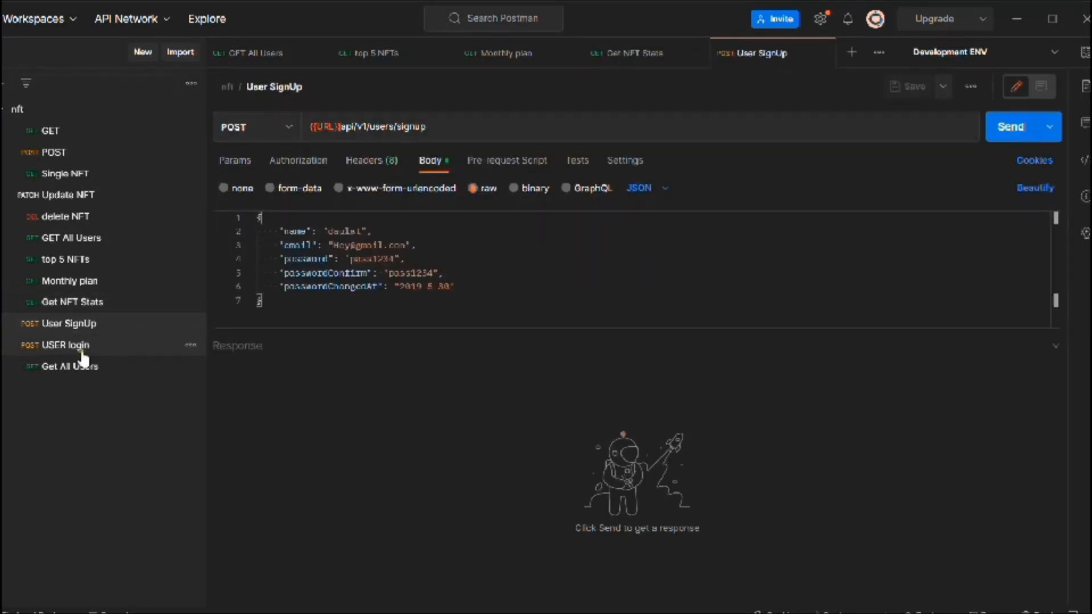
pyautogui.click(66, 345)
# Step: Replace the host in the last Get All Users request's address with {{URL}} and save the request
pyautogui.click(70, 366)
pyautogui.moveTo(376, 126); pyautogui.dragTo(309, 126)
pyautogui.hotkey('ctrl', 'v')
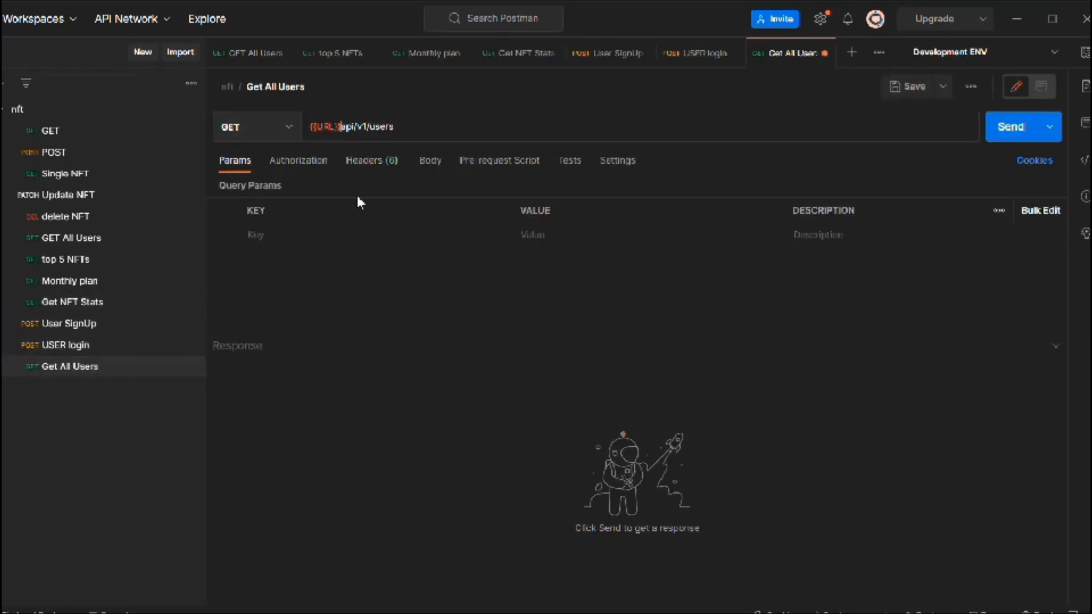
pyautogui.click(908, 86)
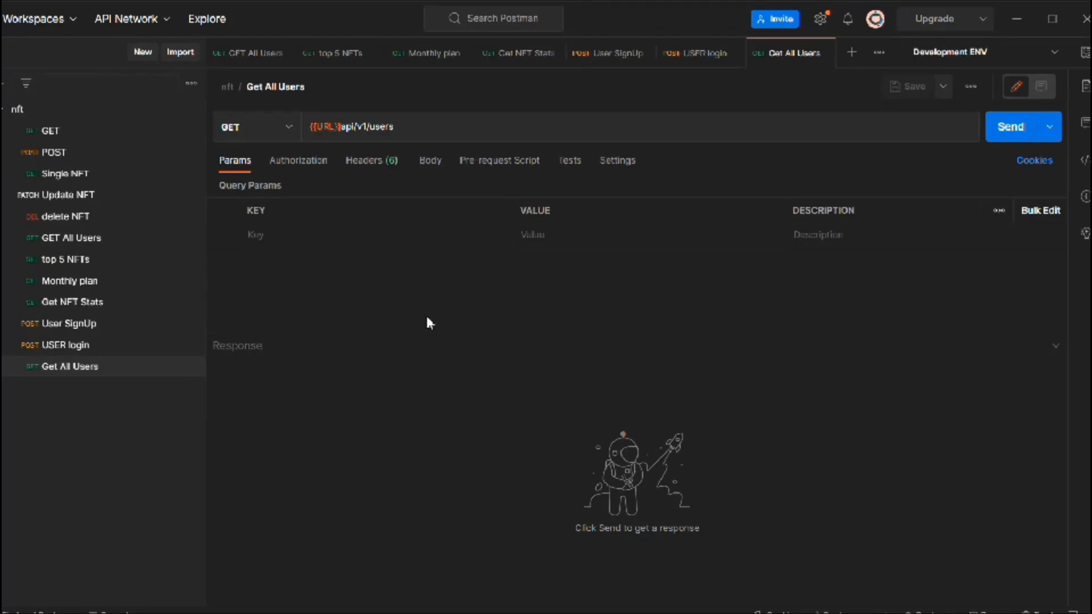
# Step: Close all the open request tabs
pyautogui.click(285, 53)
pyautogui.click(298, 53)
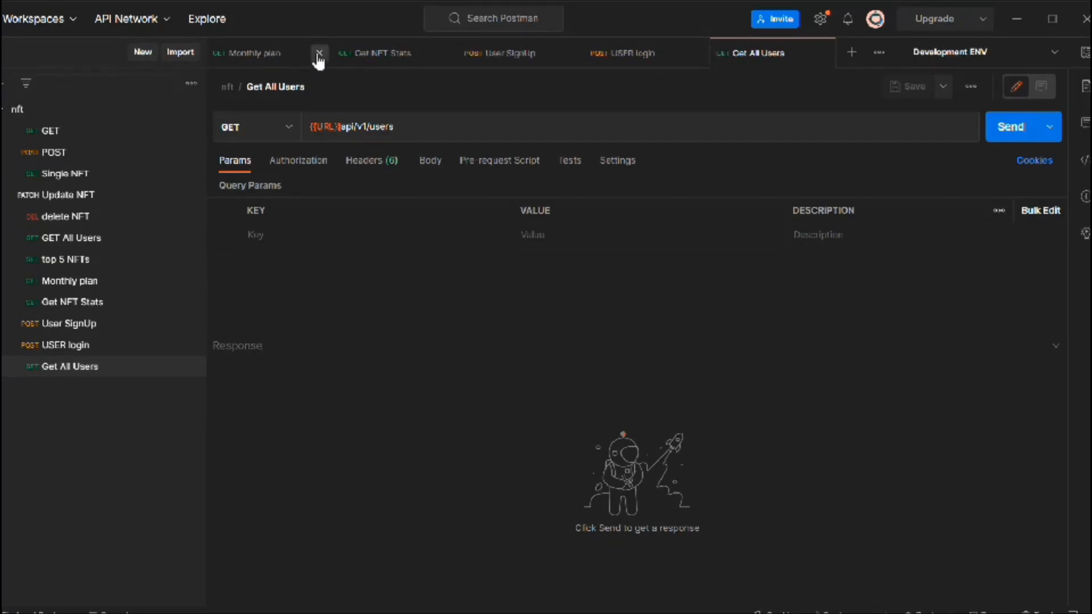
pyautogui.click(317, 53)
pyautogui.click(323, 53)
pyautogui.click(324, 53)
pyautogui.click(325, 52)
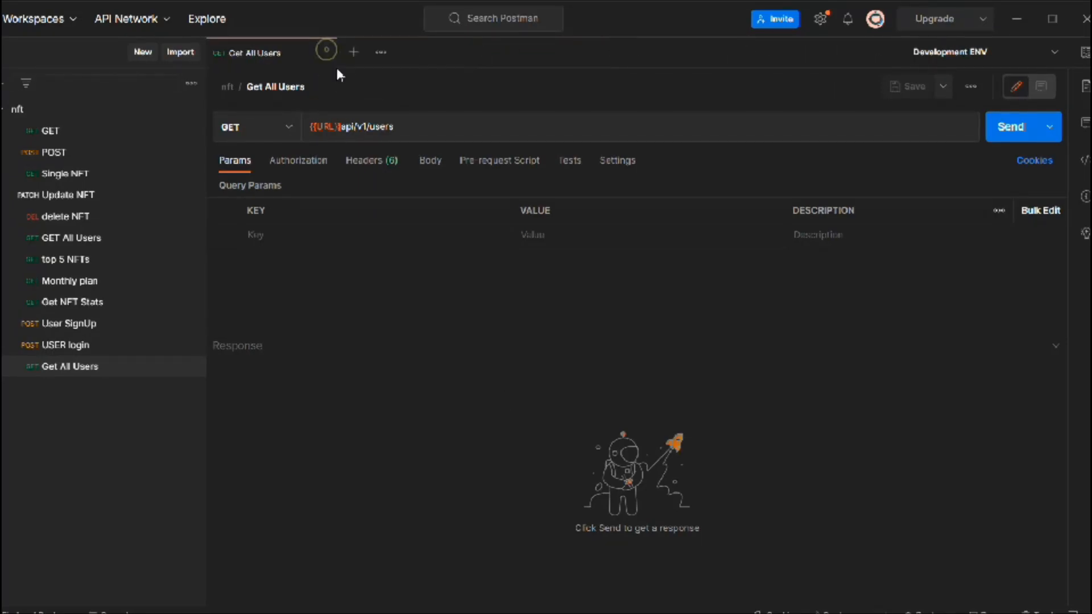
pyautogui.click(325, 53)
# Step: Open the GET request and select the bearer token in its Authorization header value
pyautogui.click(50, 131)
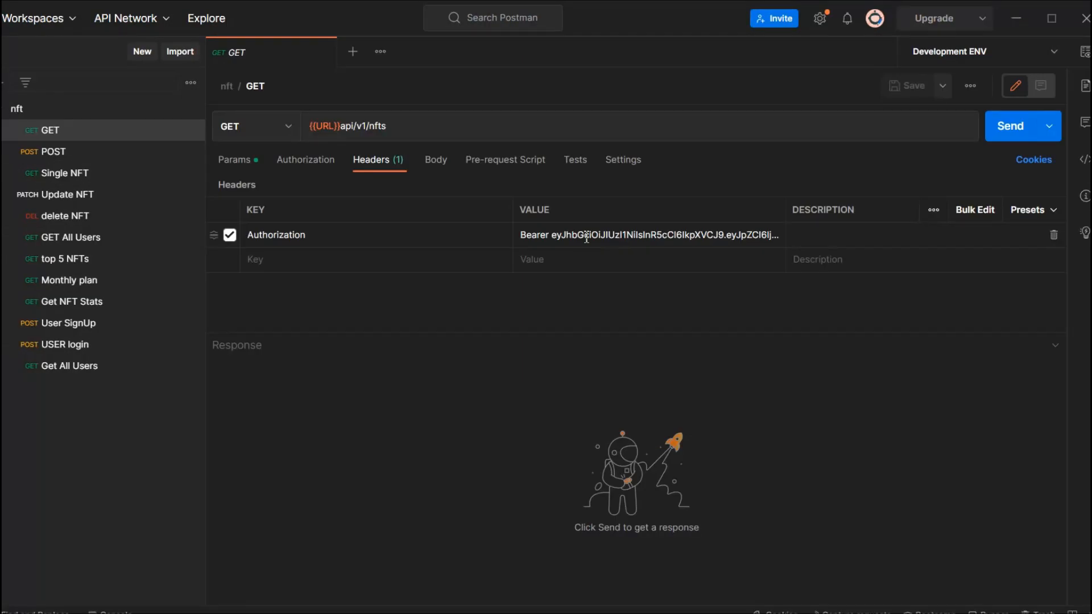
pyautogui.click(586, 237)
pyautogui.moveTo(519, 247); pyautogui.dragTo(684, 271)
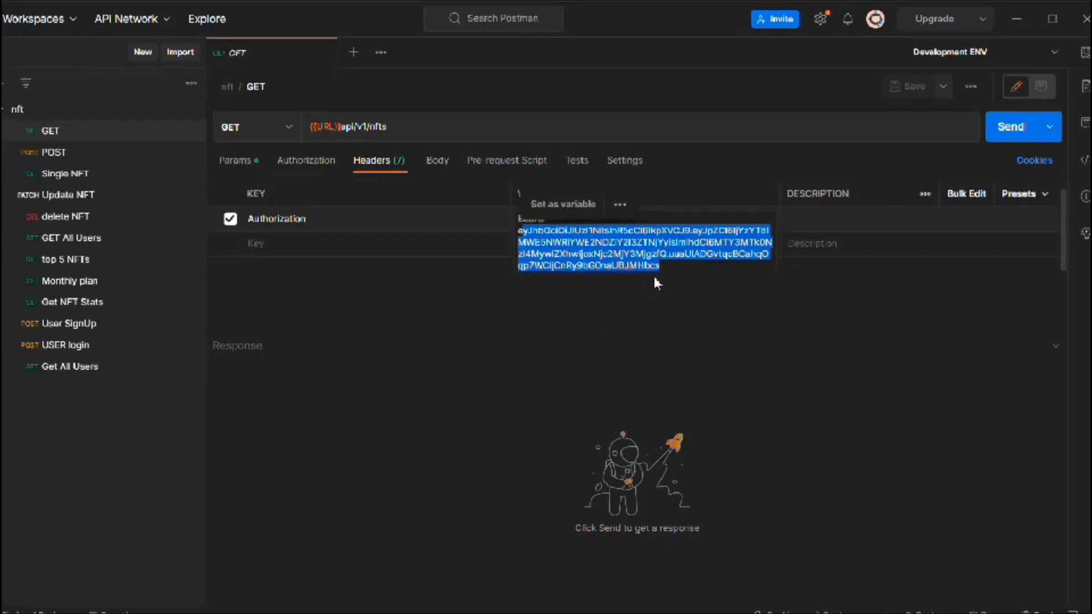
# Step: Remove the passwordChangedAt field and the trailing comma before it from the User SignUp request's body and save the request
pyautogui.click(72, 322)
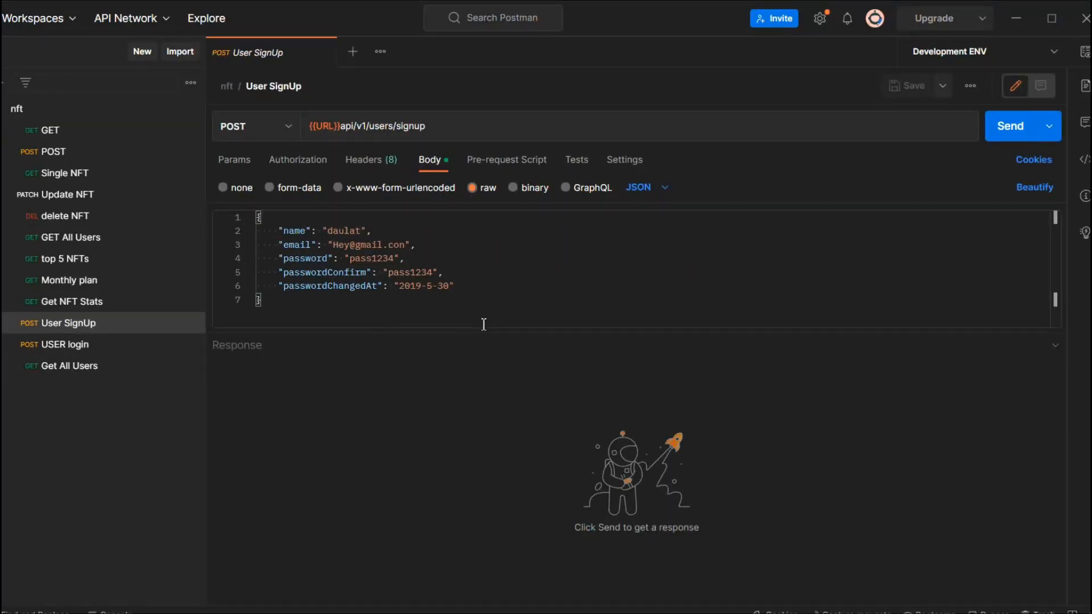
pyautogui.moveTo(485, 284); pyautogui.dragTo(265, 290)
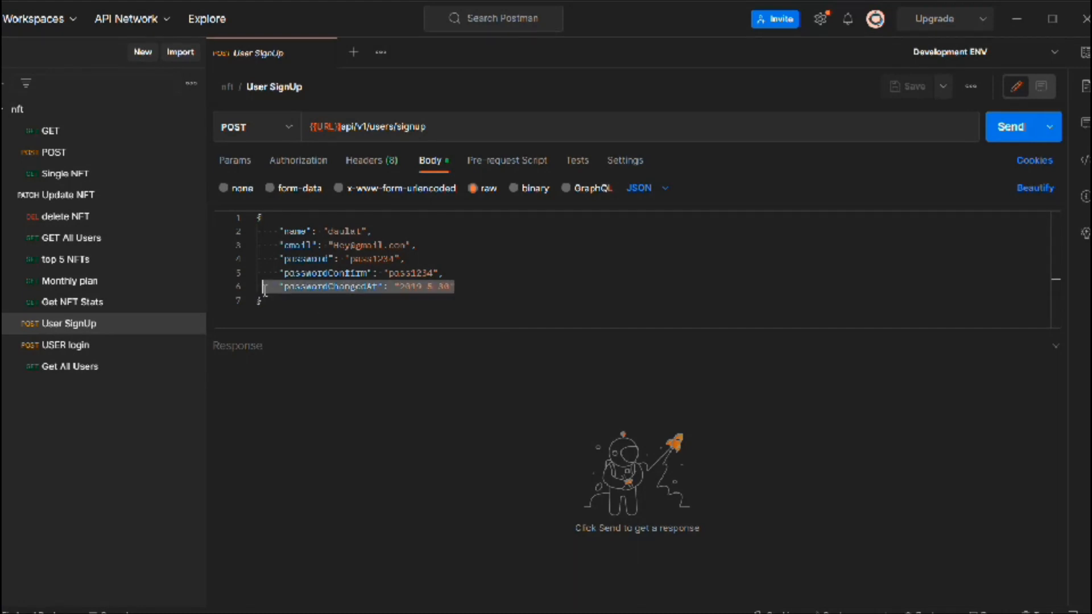
pyautogui.press('BackSpace')
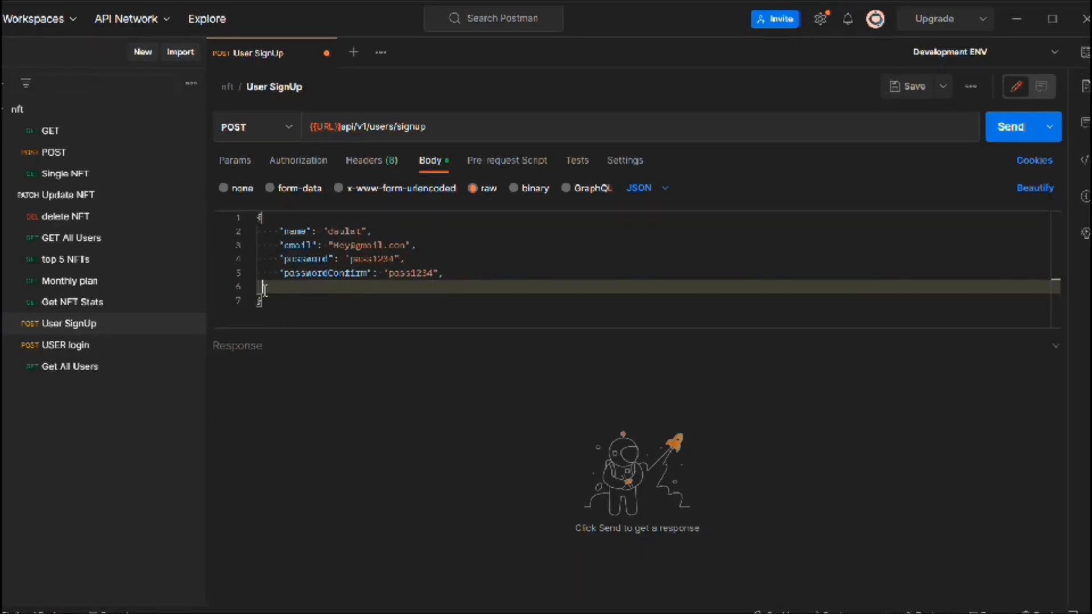
pyautogui.press('BackSpace')
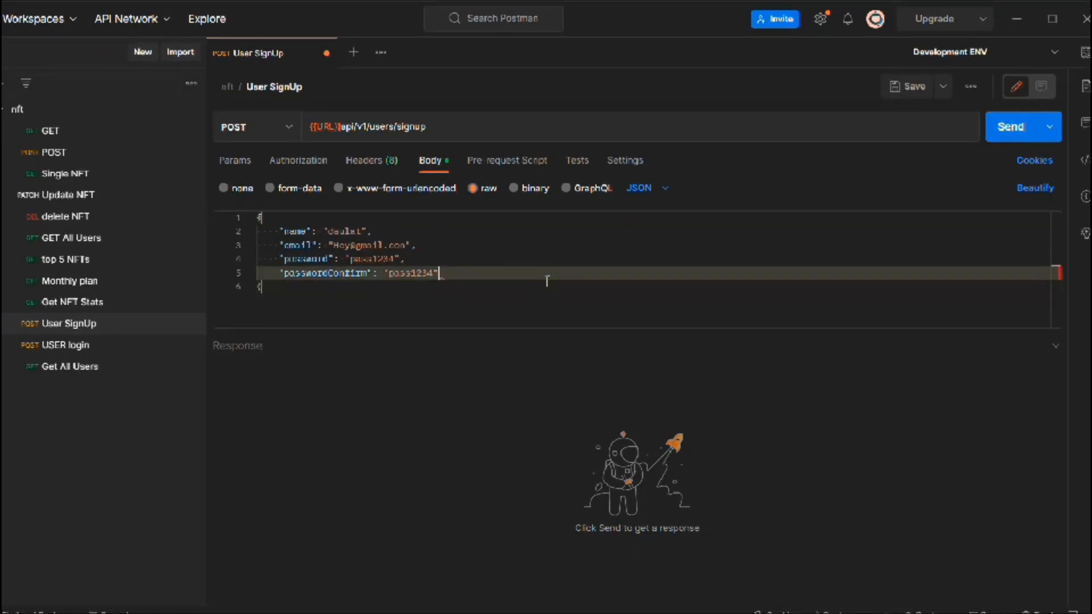
pyautogui.press('BackSpace')
pyautogui.hotkey('ctrl', 's')
# Step: Enter a different e-mail in the User SignUp request's body, send the request, and examine the returned token and user data
pyautogui.click(42, 348)
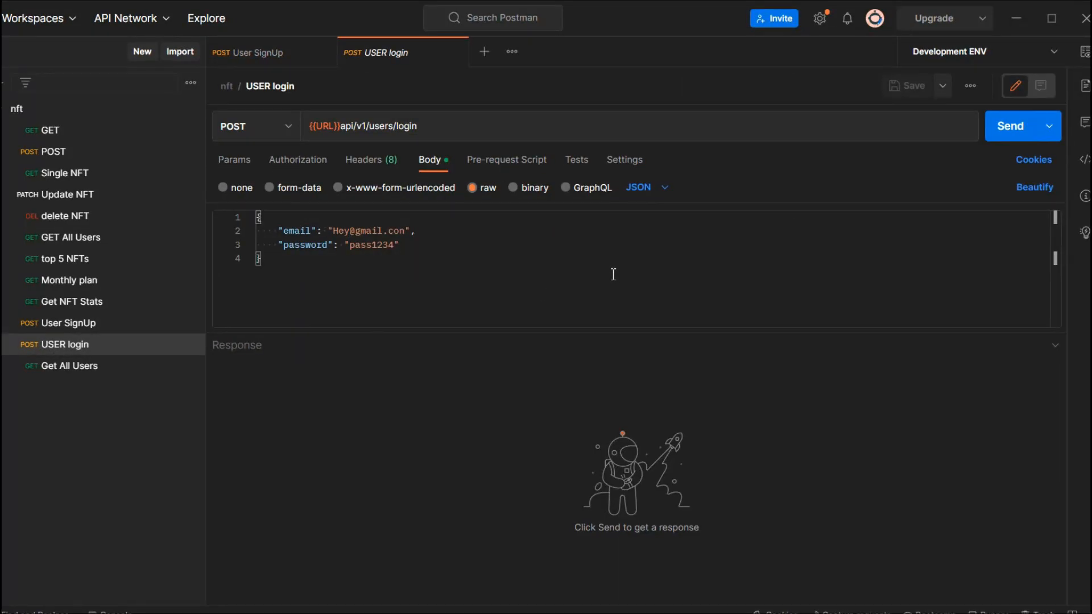
pyautogui.click(278, 52)
pyautogui.click(355, 231)
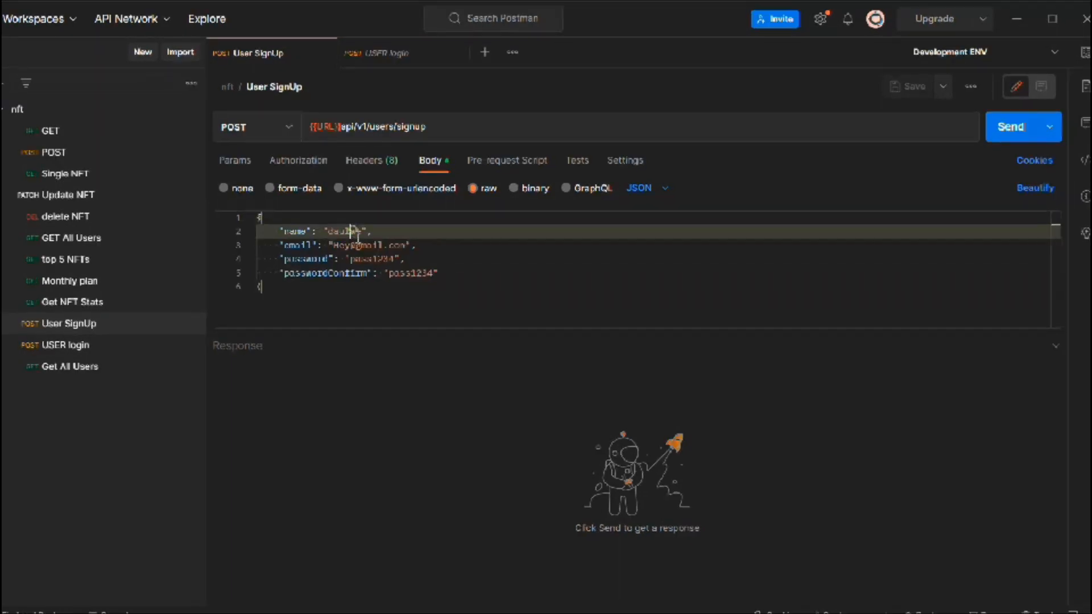
pyautogui.click(355, 245)
pyautogui.write('Hey')
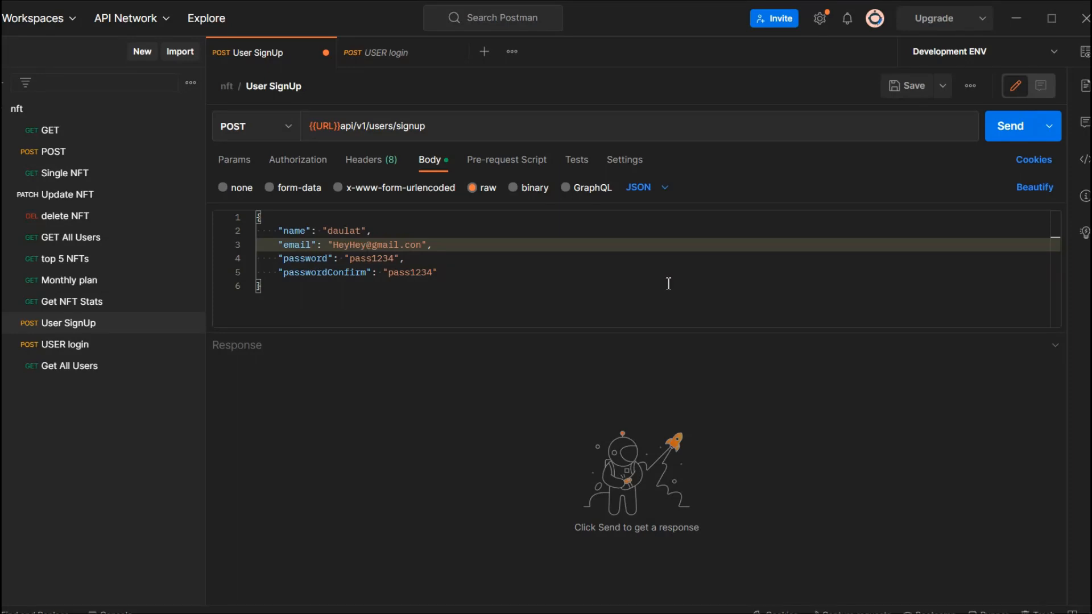
pyautogui.click(1011, 131)
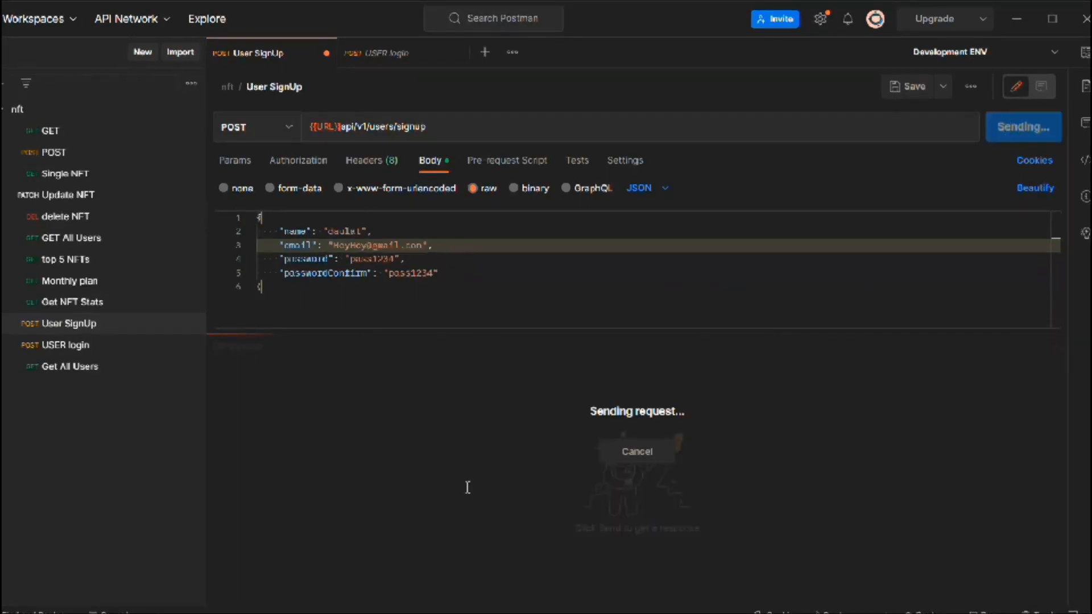
pyautogui.moveTo(302, 444); pyautogui.dragTo(385, 528)
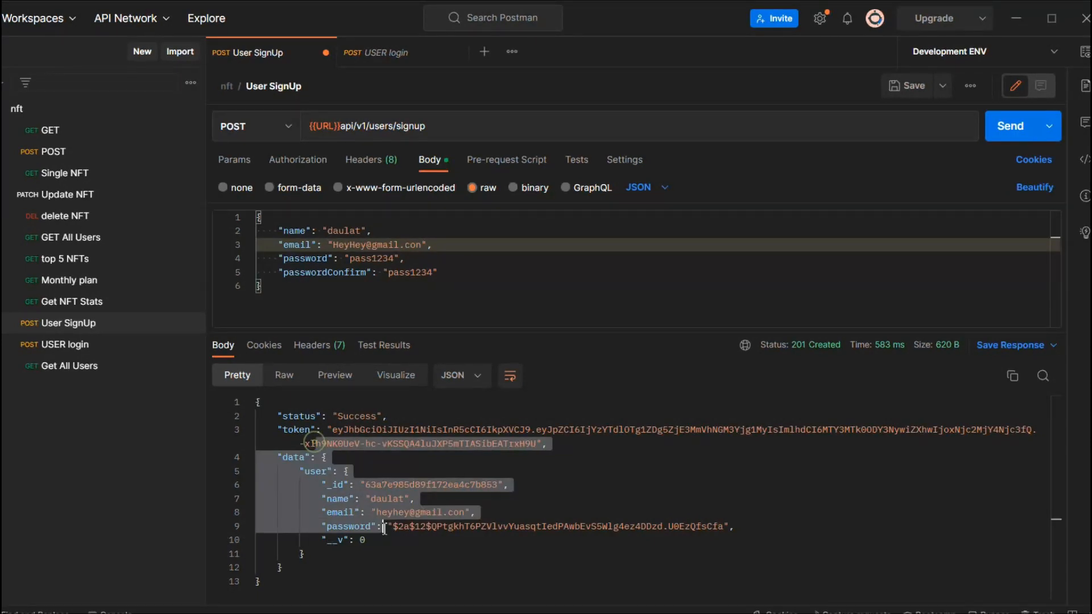
# Step: Insert the "Set an environment variable" snippet into the User SignUp request's test script and name the variable key jwt
pyautogui.click(586, 169)
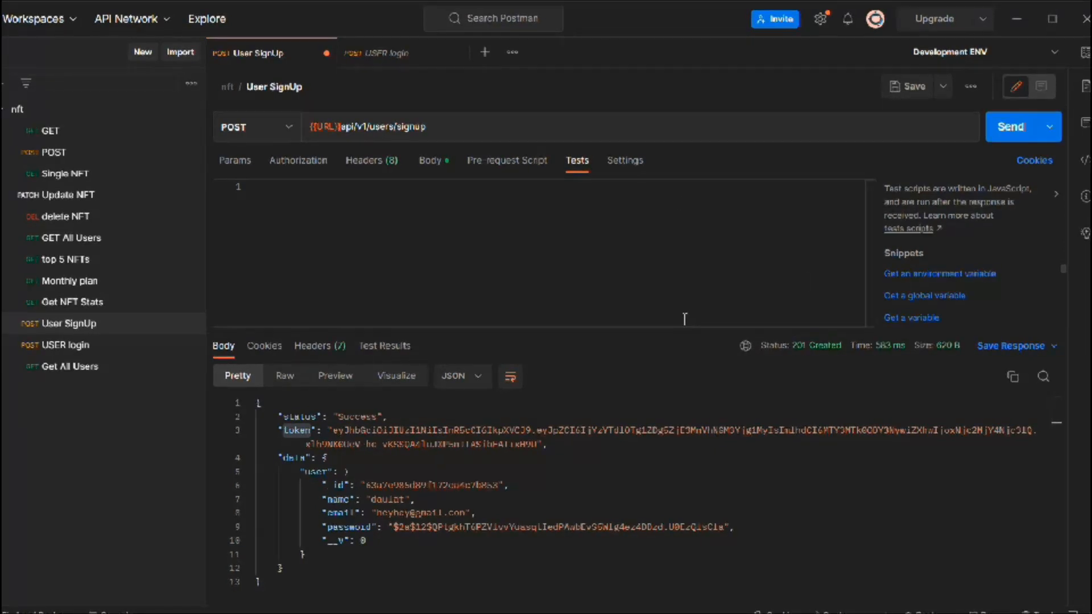
pyautogui.moveTo(690, 327); pyautogui.dragTo(711, 431)
pyautogui.scroll(-5, 990, 369)
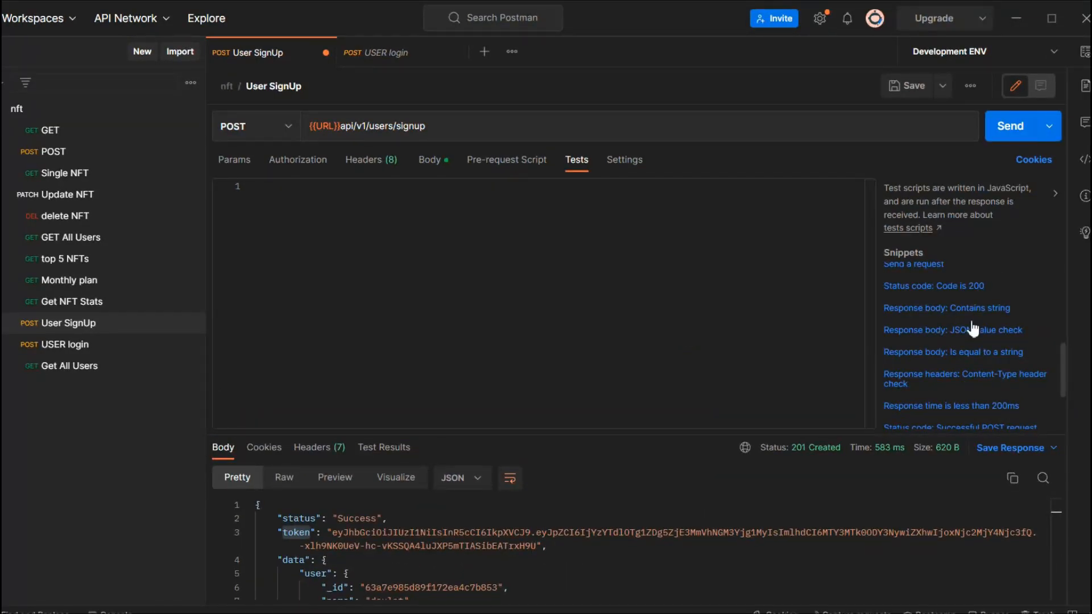
pyautogui.scroll(3, 975, 329)
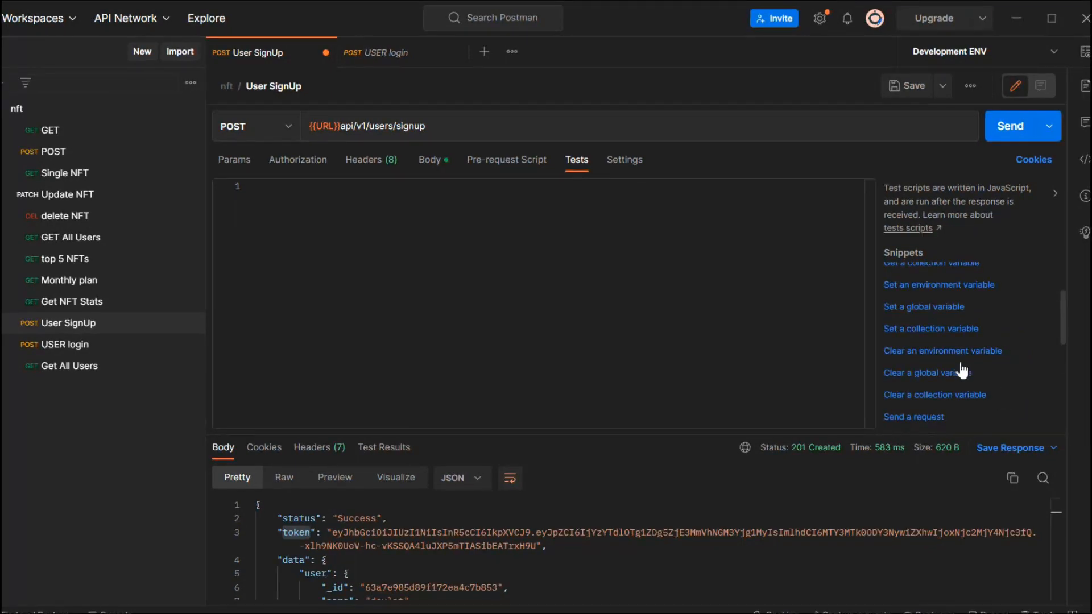
pyautogui.click(939, 285)
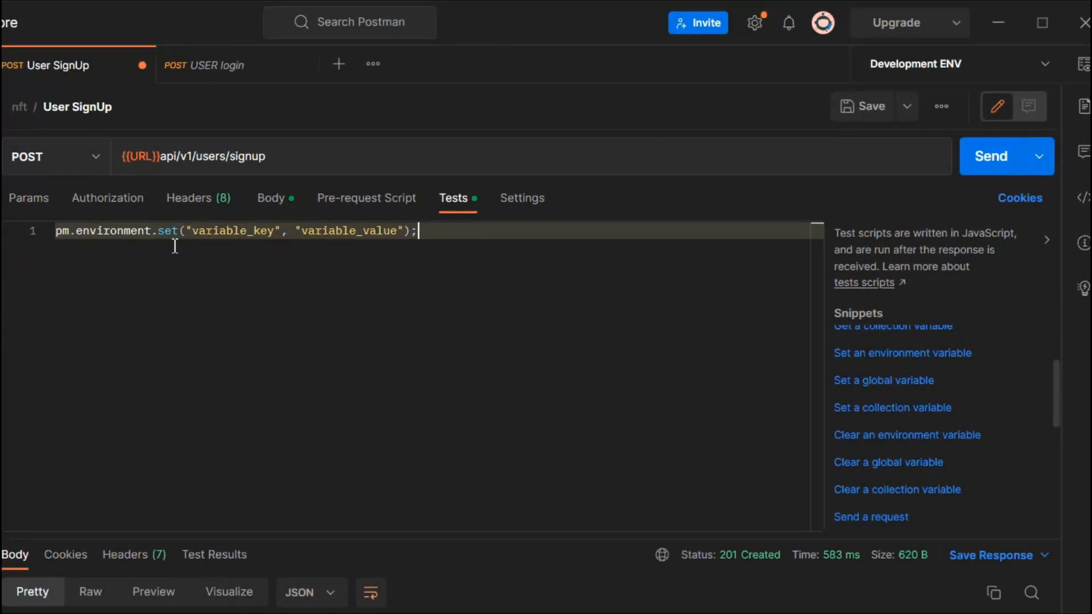
pyautogui.doubleClick(207, 231)
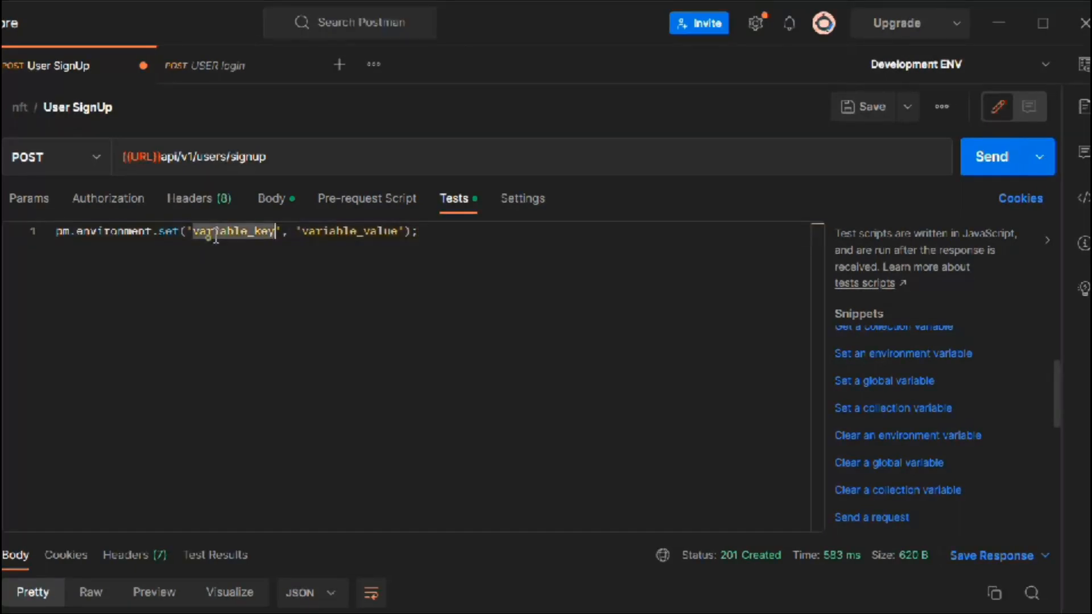
pyautogui.write('jwt')
pyautogui.click(307, 259)
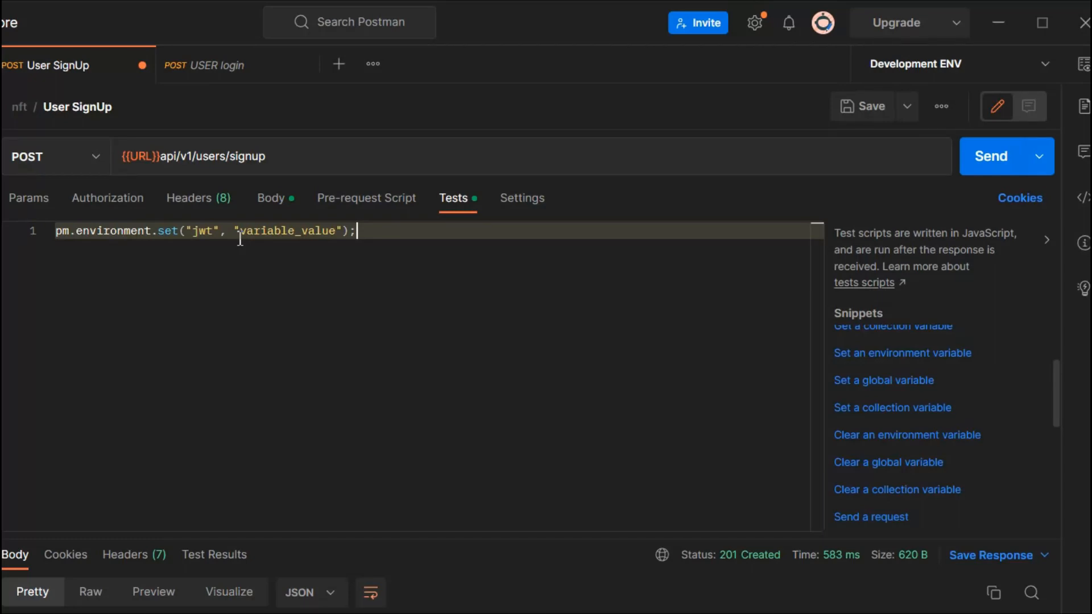
# Step: Set the jwt variable's value in the test script to pm.response.json().token and save the User SignUp request
pyautogui.moveTo(235, 231); pyautogui.dragTo(343, 233)
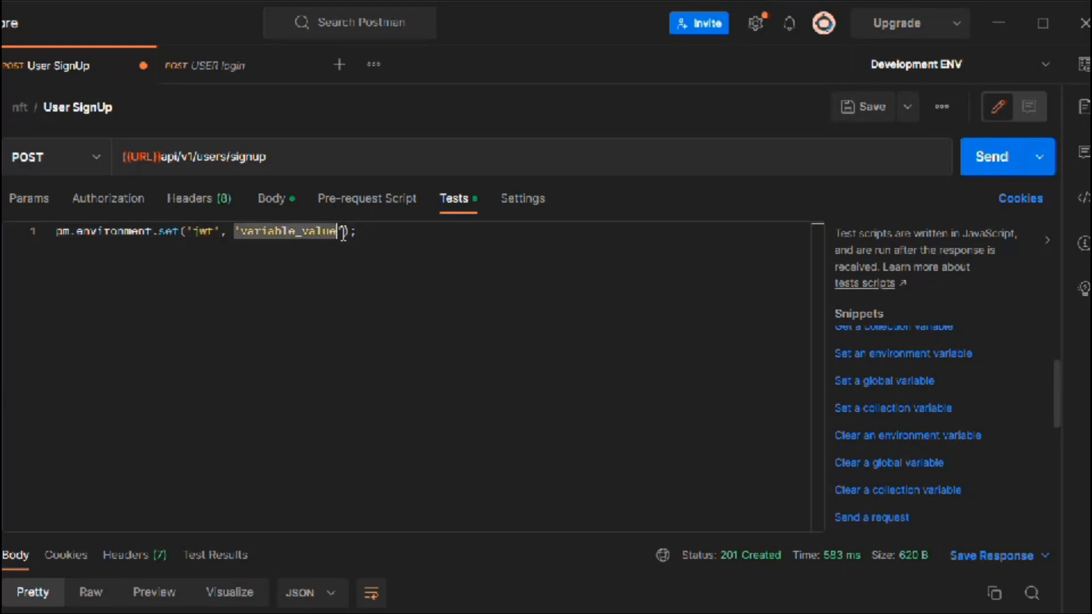
pyautogui.press('BackSpace')
pyautogui.write('pm')
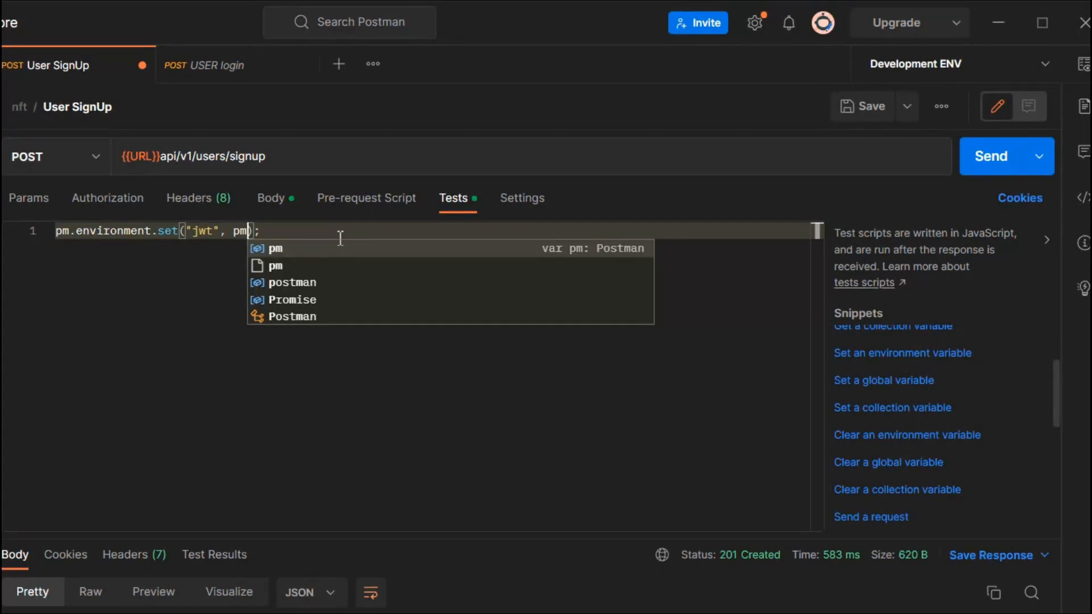
pyautogui.write('.response')
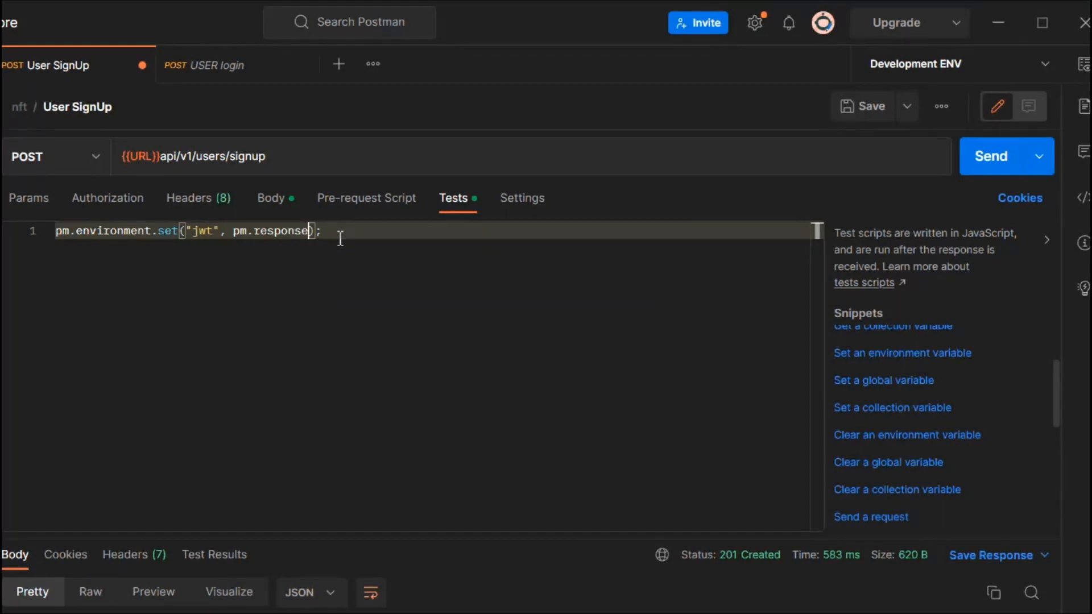
pyautogui.write('.json().')
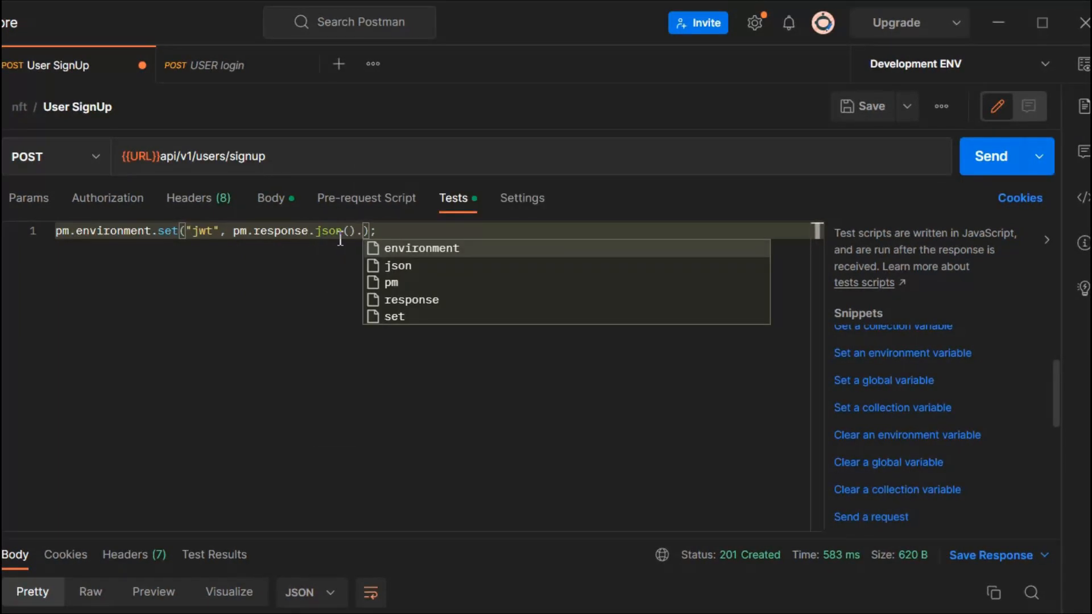
pyautogui.doubleClick(300, 535)
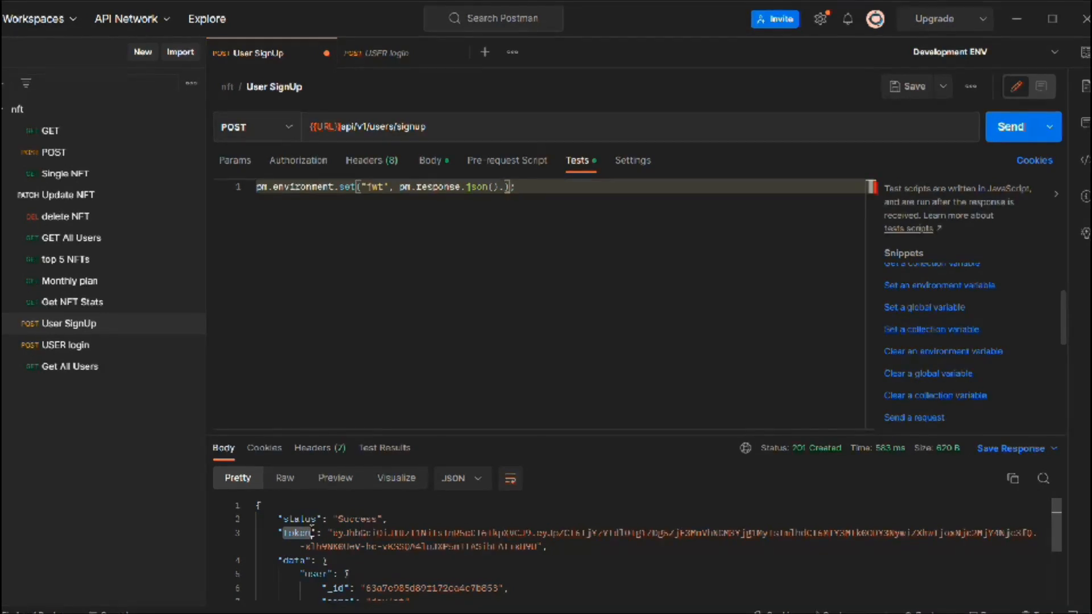
pyautogui.write('token')
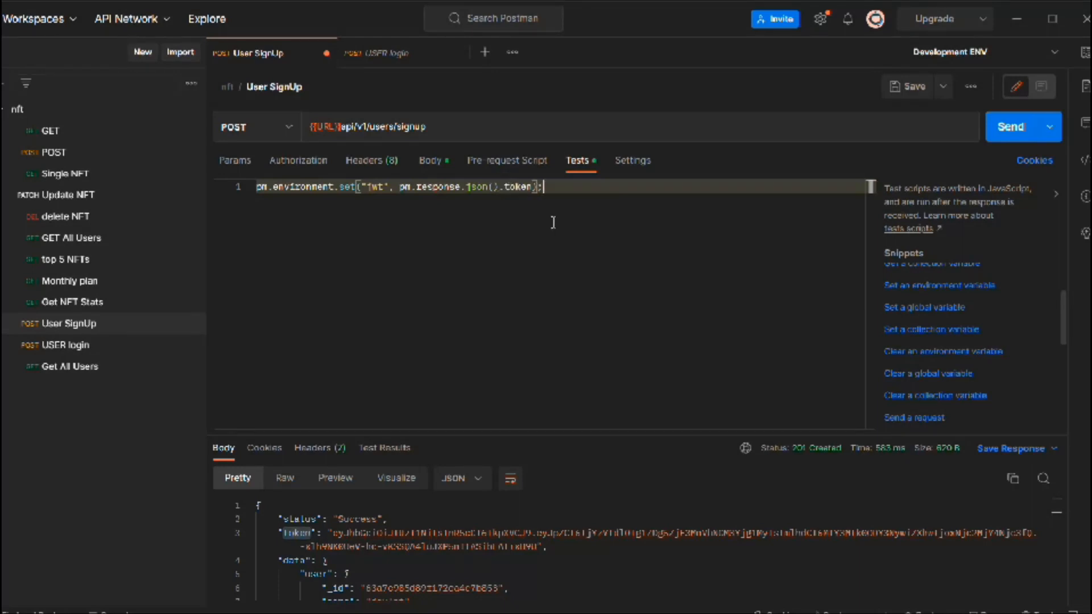
pyautogui.hotkey('ctrl', 'a')
pyautogui.click(390, 275)
pyautogui.hotkey('ctrl', 's')
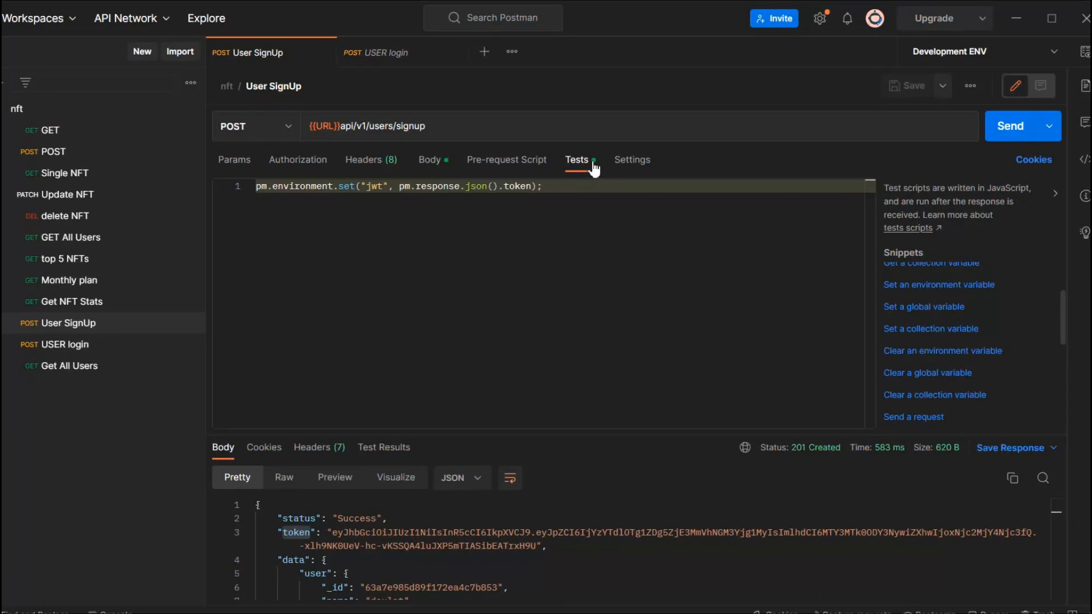
# Step: Replace the e-mail in the User SignUp request's body with a new one and send the request again
pyautogui.moveTo(579, 436); pyautogui.dragTo(386, 197)
pyautogui.click(372, 161)
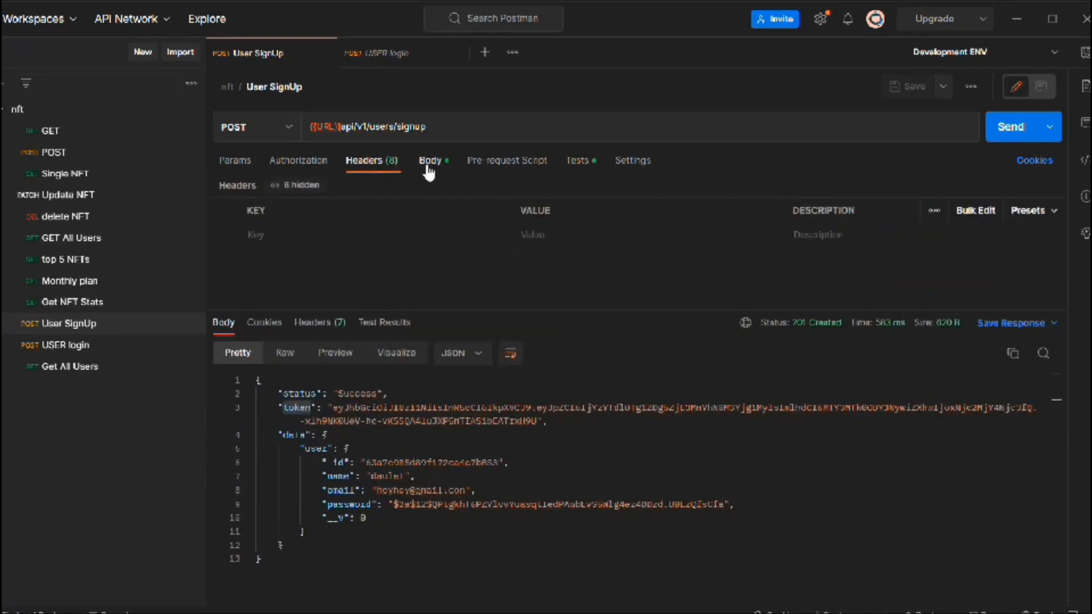
pyautogui.click(430, 161)
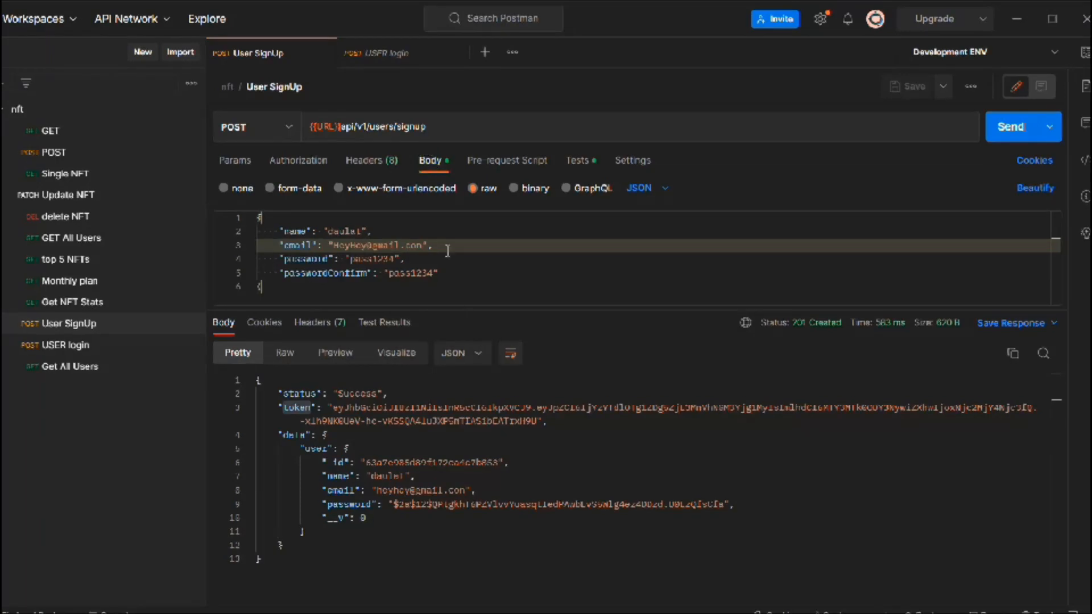
pyautogui.moveTo(458, 273); pyautogui.dragTo(373, 232)
pyautogui.doubleClick(365, 246)
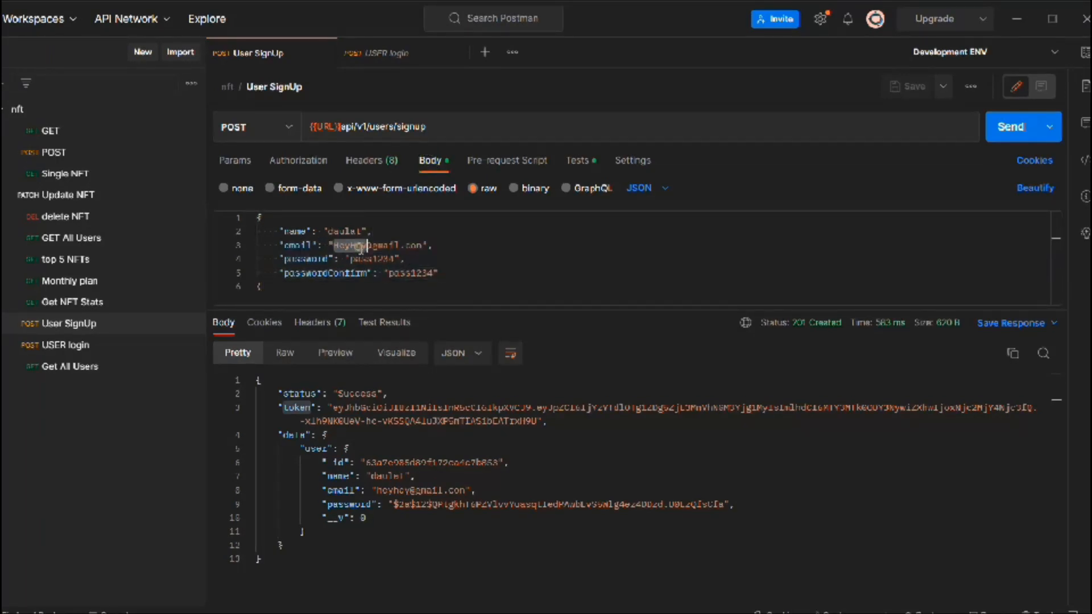
pyautogui.write('sssss')
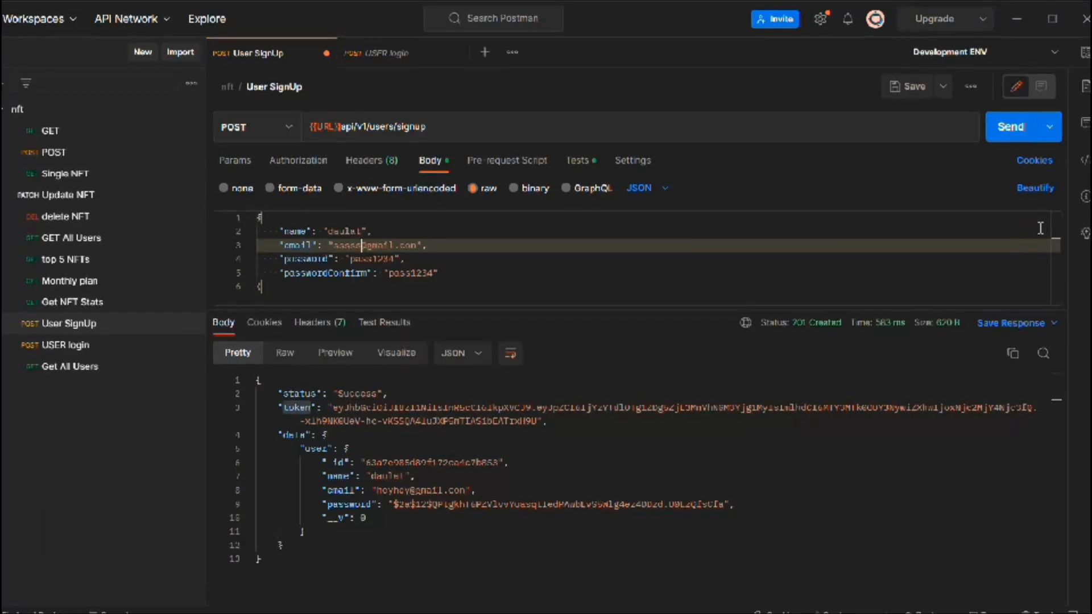
pyautogui.click(1009, 126)
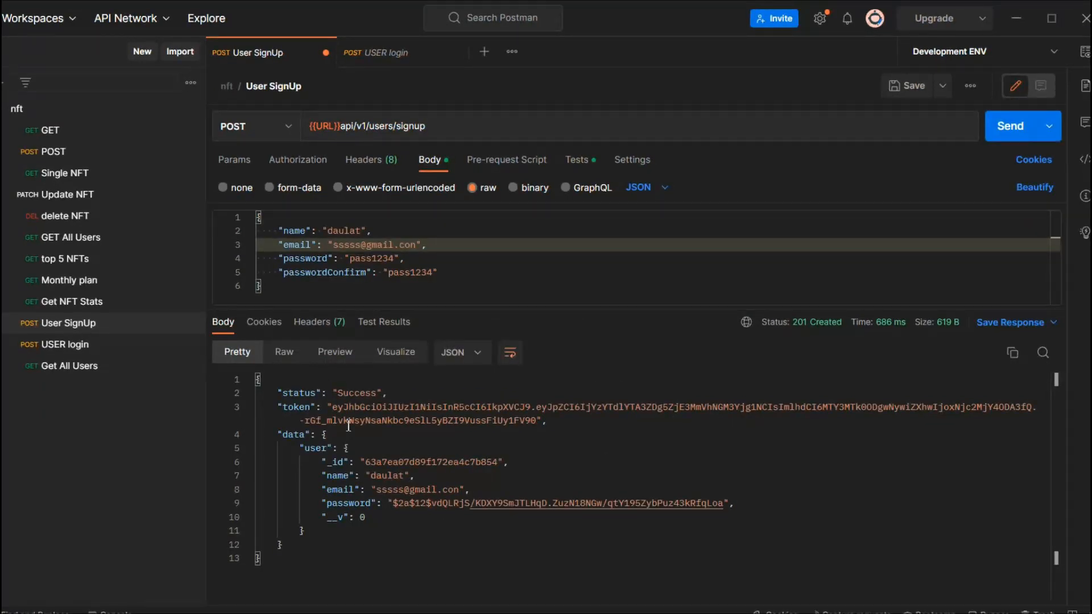
# Step: Compare the token in the signup response with the jwt variable's current value in Development ENV
pyautogui.moveTo(334, 407); pyautogui.dragTo(400, 421)
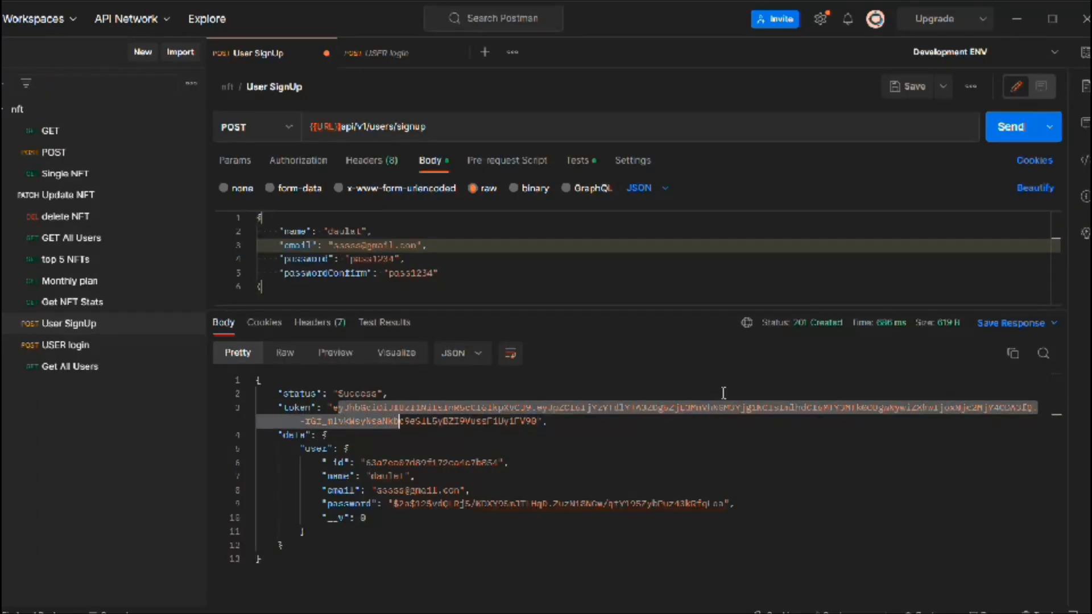
pyautogui.click(1085, 53)
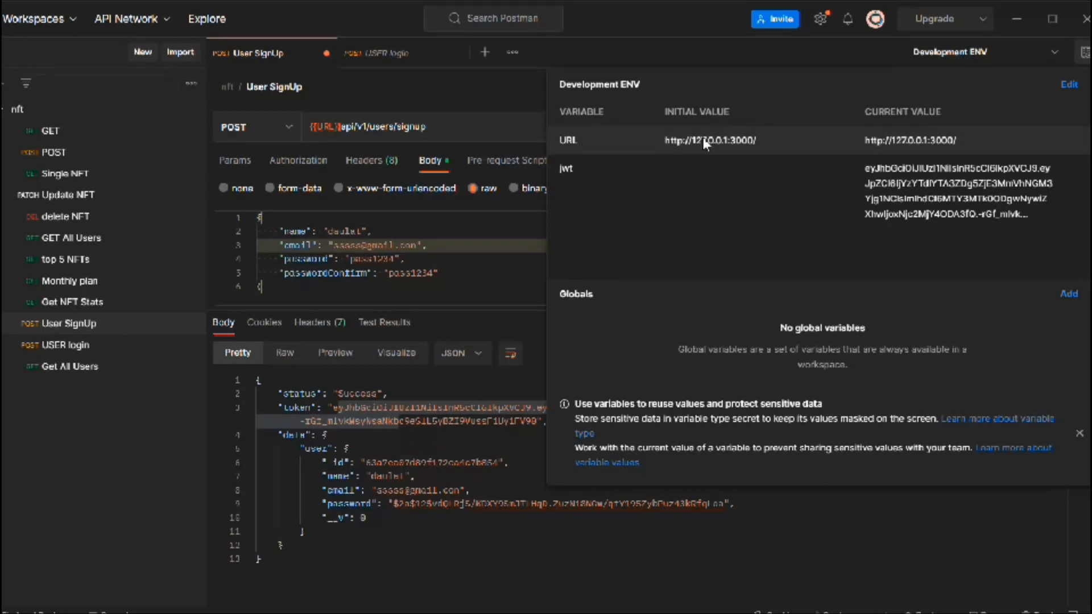
pyautogui.moveTo(854, 165); pyautogui.dragTo(1036, 220)
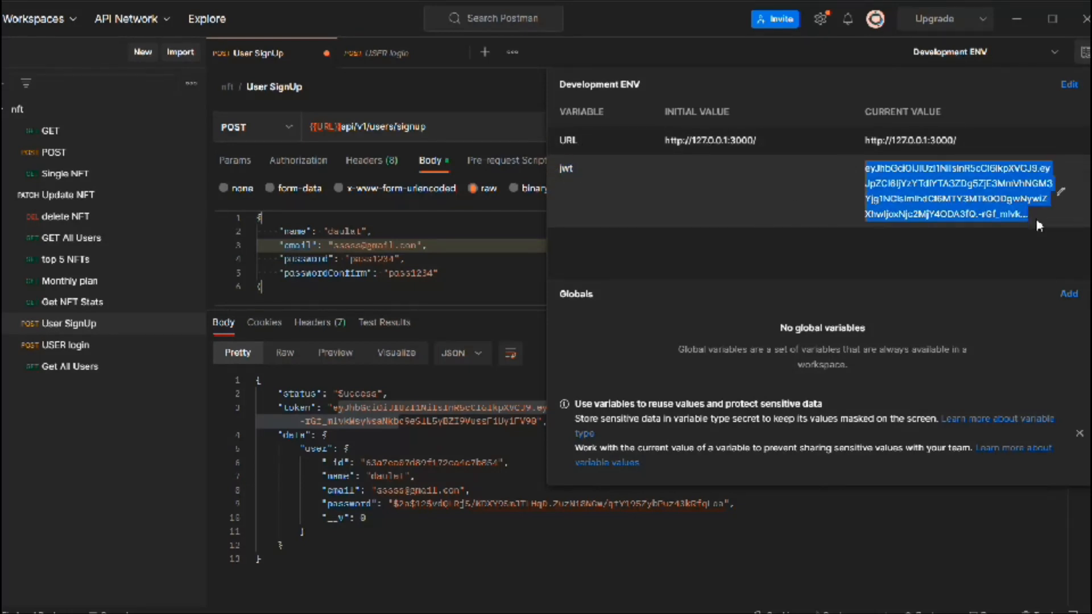
pyautogui.click(444, 448)
pyautogui.moveTo(548, 422); pyautogui.dragTo(322, 407)
pyautogui.click(1083, 63)
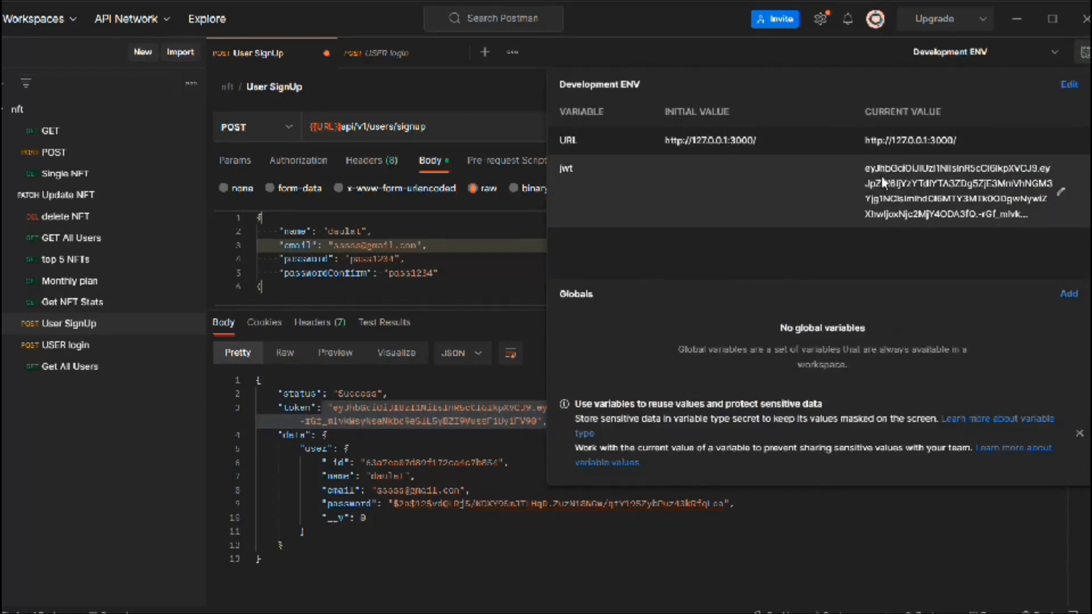
pyautogui.click(475, 437)
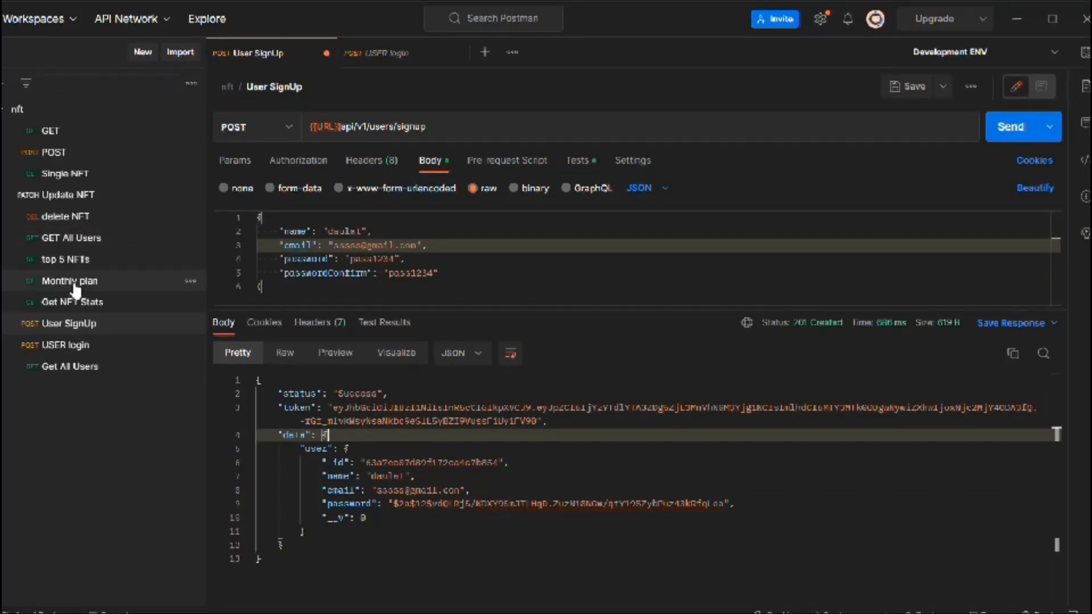
# Step: Send the GET request with its Authorization header enabled, and send it again with that header disabled
pyautogui.click(63, 131)
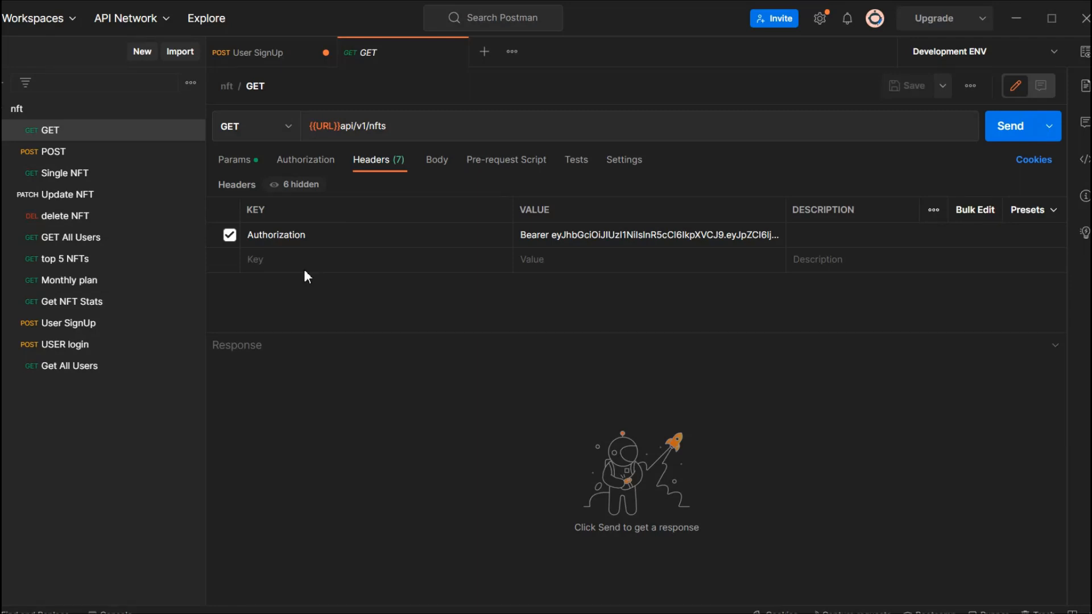
pyautogui.click(1009, 136)
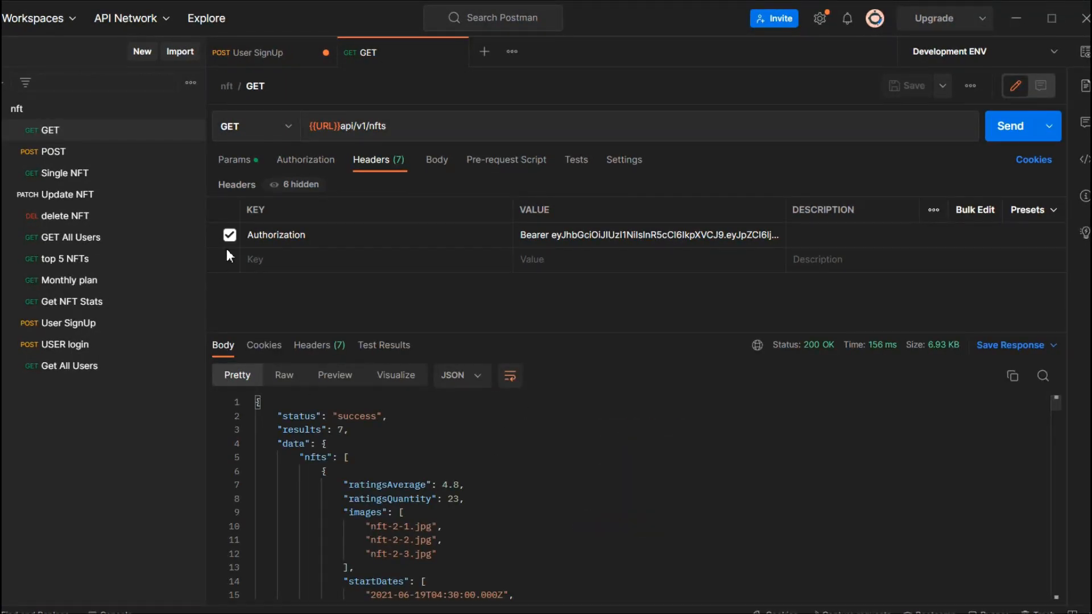
pyautogui.click(229, 235)
pyautogui.click(1008, 137)
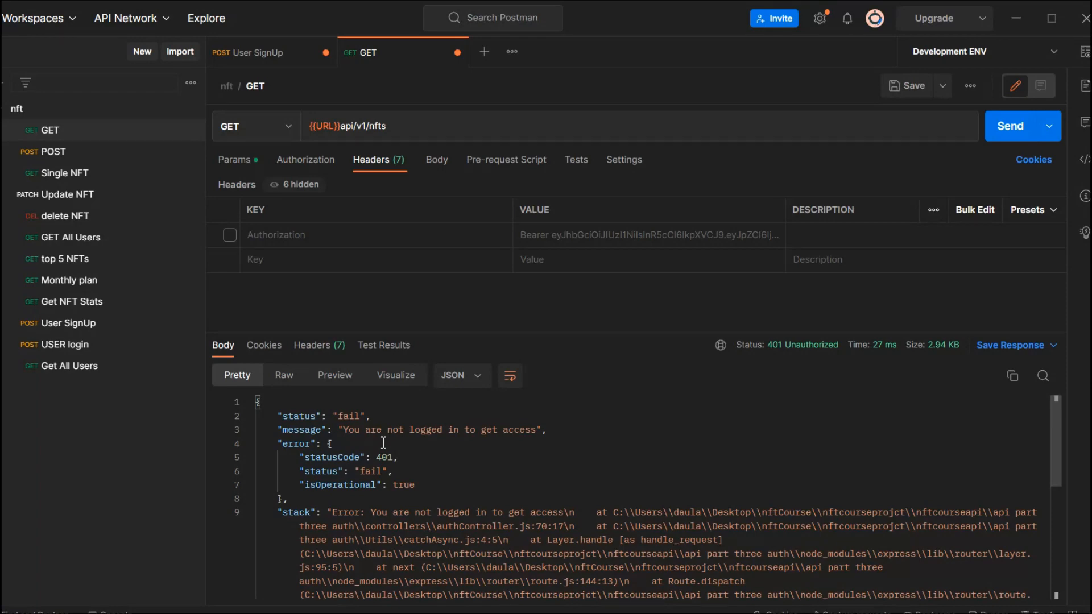
# Step: Set the GET request's authorization type to Bearer Token with {{jwt}} as the token, and save the request
pyautogui.moveTo(383, 443); pyautogui.dragTo(521, 431)
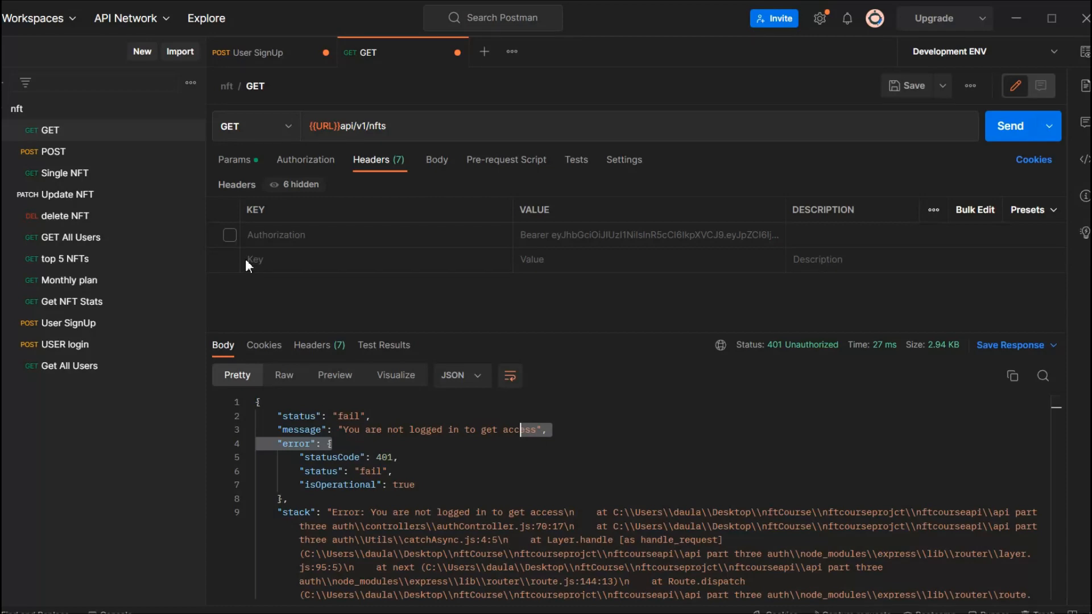
pyautogui.click(307, 161)
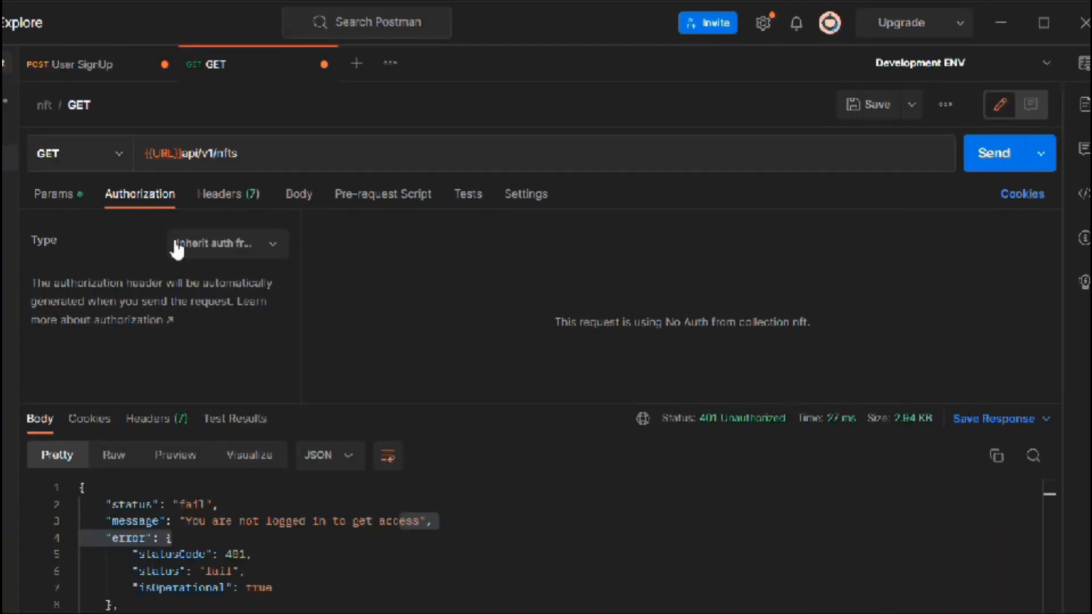
pyautogui.click(236, 256)
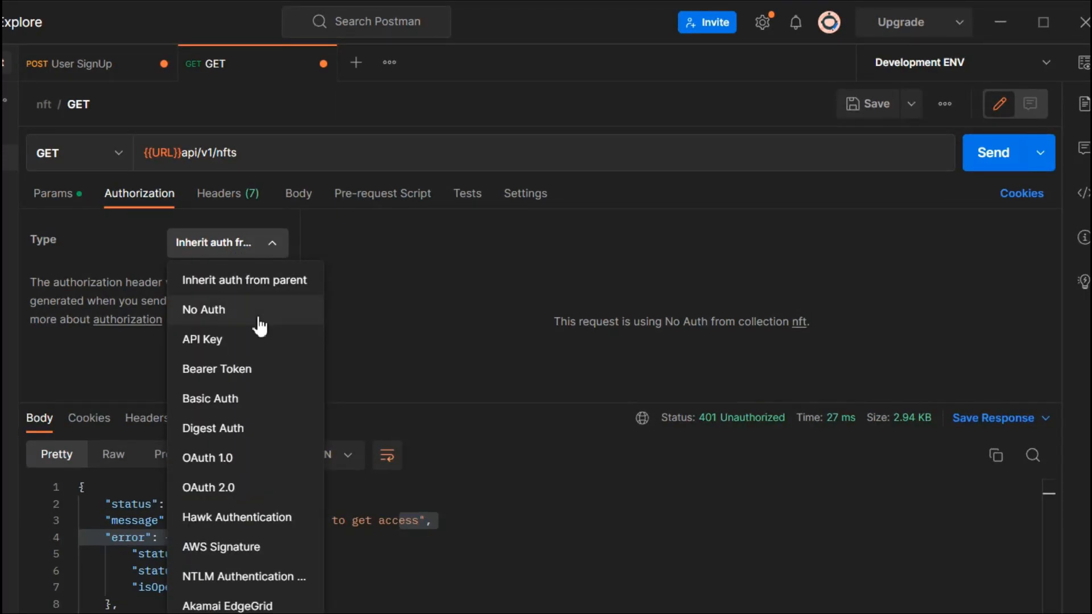
pyautogui.click(222, 370)
pyautogui.click(600, 319)
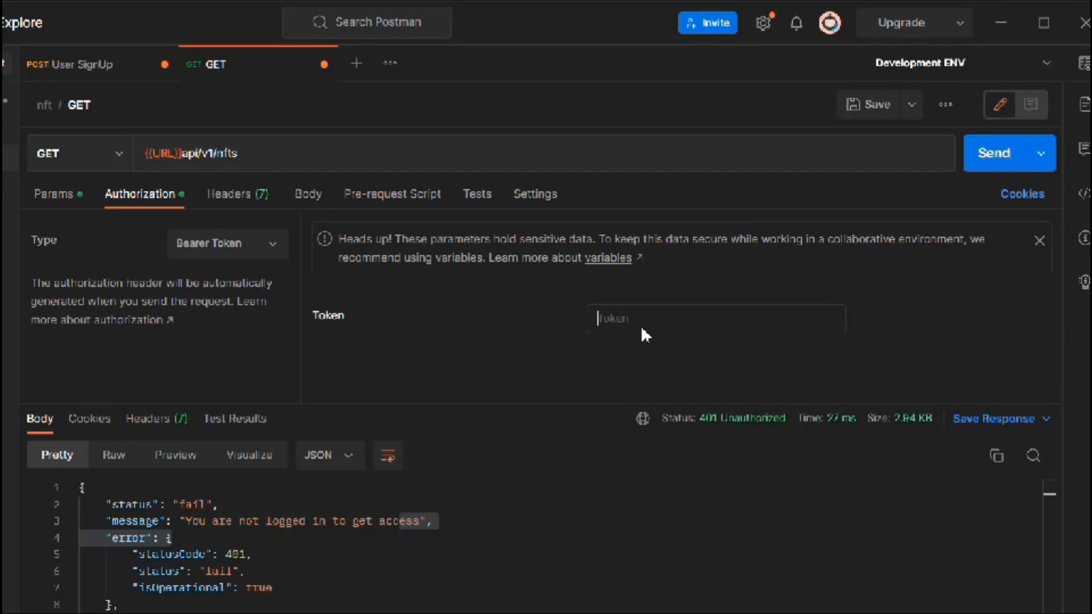
pyautogui.write('{{j')
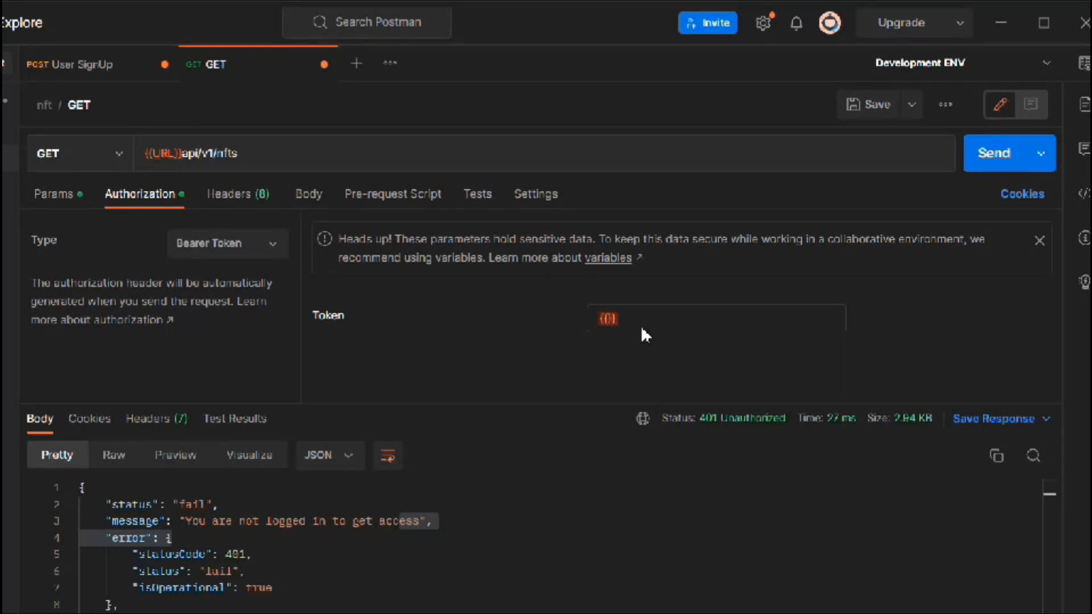
pyautogui.write('wt')
pyautogui.hotkey('ctrl', 's')
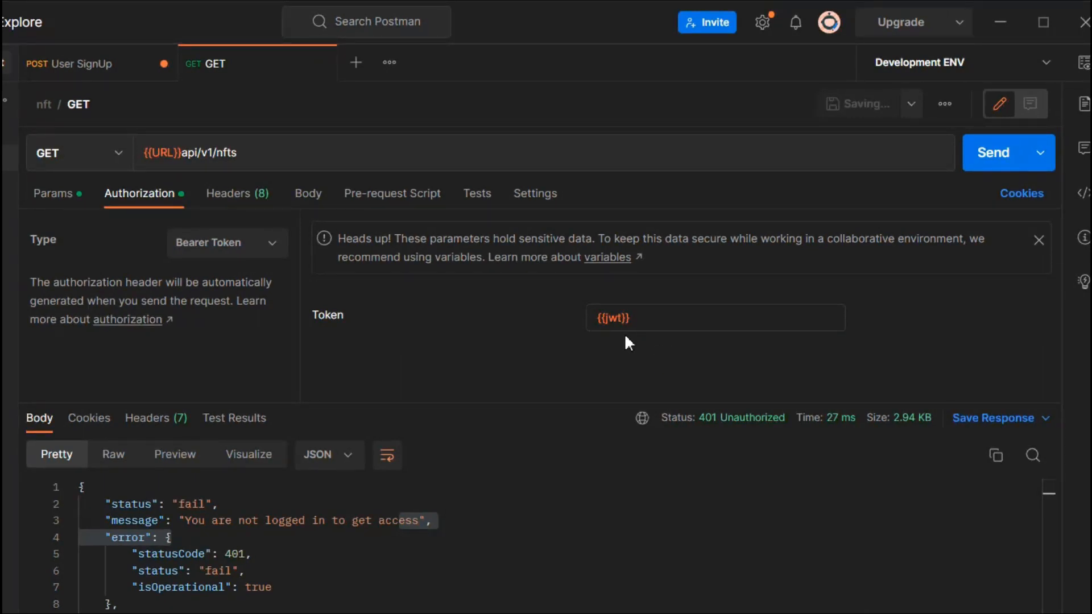
# Step: Check the jwt variable's current value in the token field, send the GET request and examine the response body
pyautogui.moveTo(620, 321)
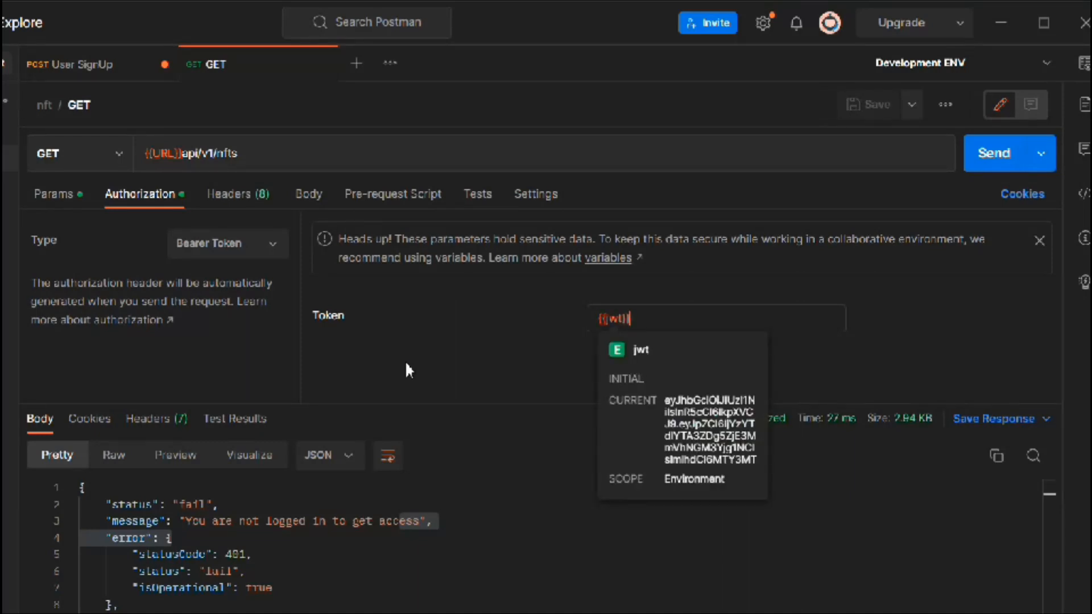
pyautogui.click(981, 155)
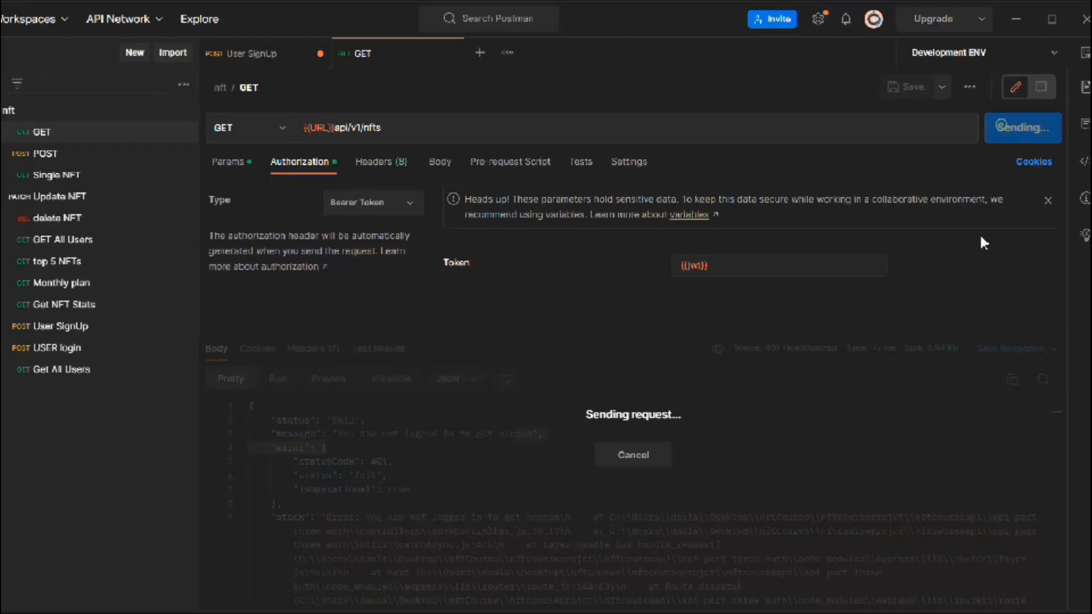
pyautogui.moveTo(343, 438); pyautogui.dragTo(419, 547)
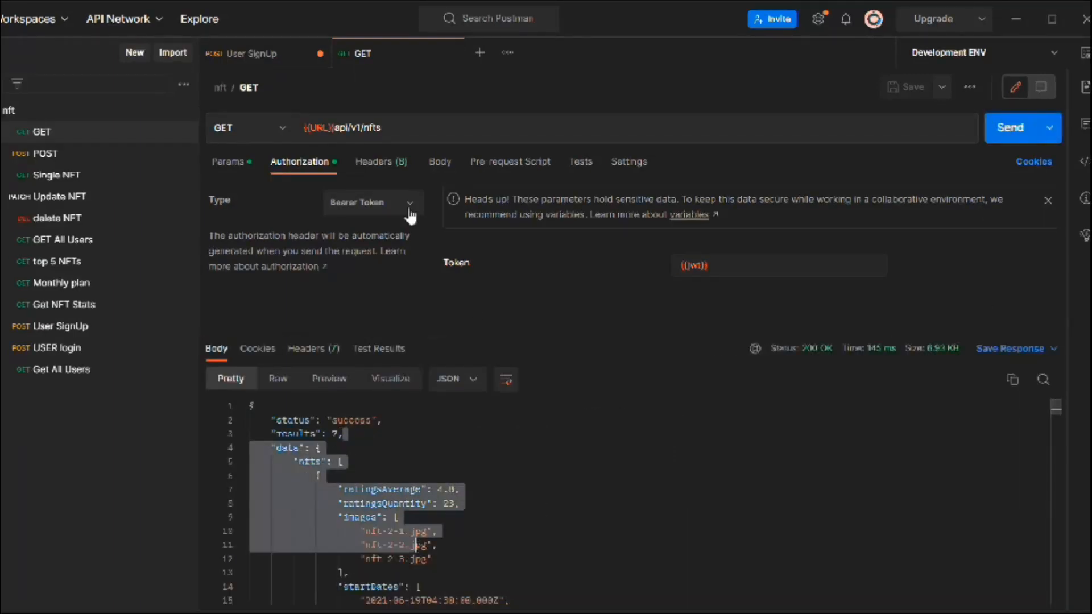
# Step: Delete the disabled Authorization header from the GET request's headers and send the request again
pyautogui.click(394, 164)
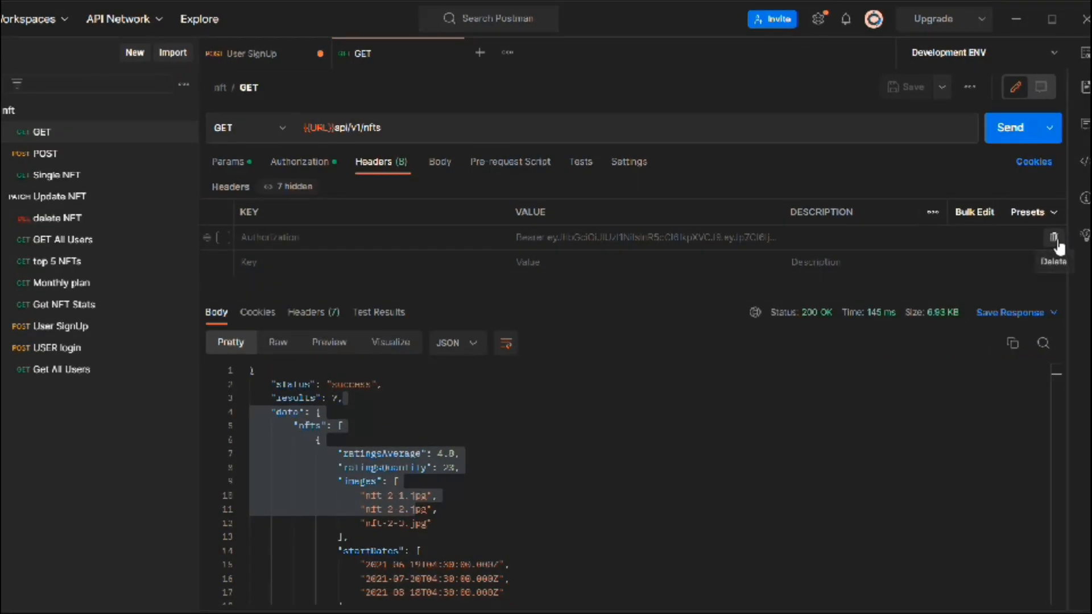
pyautogui.click(1054, 238)
pyautogui.moveTo(691, 301); pyautogui.dragTo(678, 265)
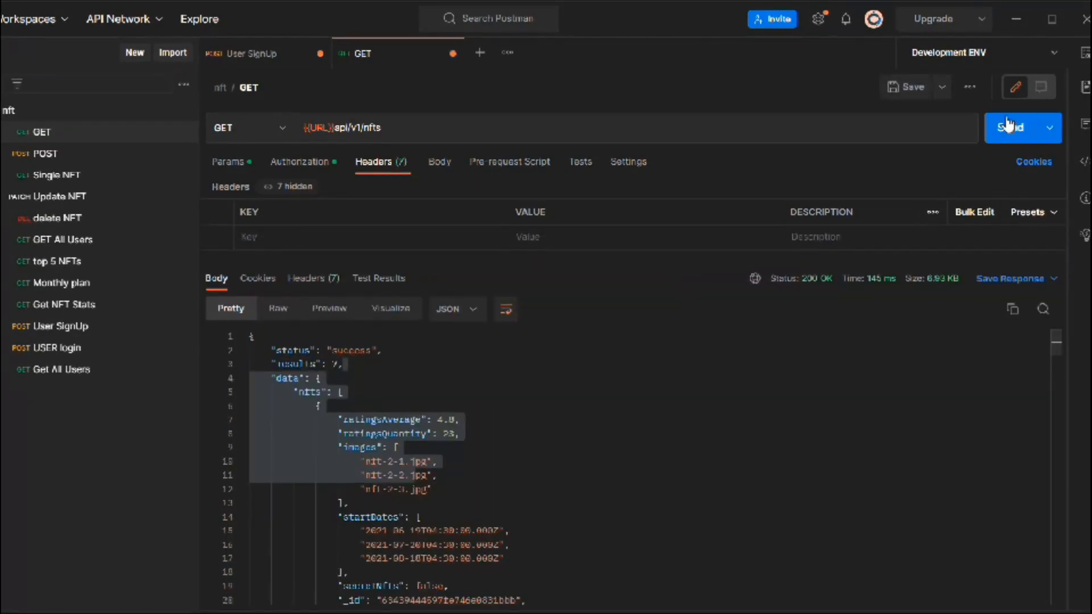
pyautogui.click(1010, 128)
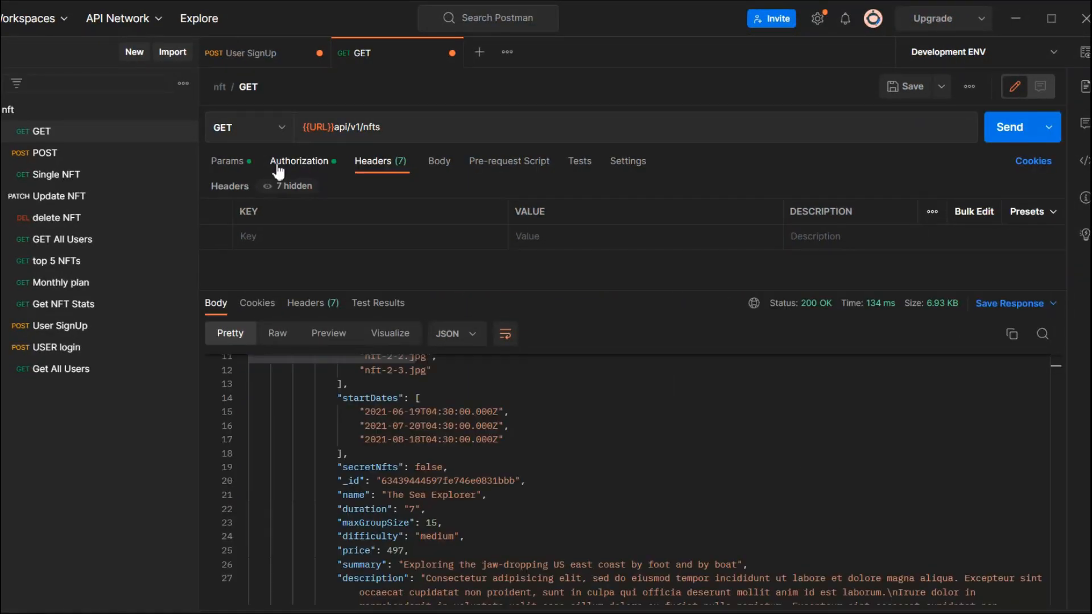
# Step: Examine the GET request's auto-generated headers, including Authorization, and compare them with the Bearer Token authorization settings
pyautogui.click(286, 187)
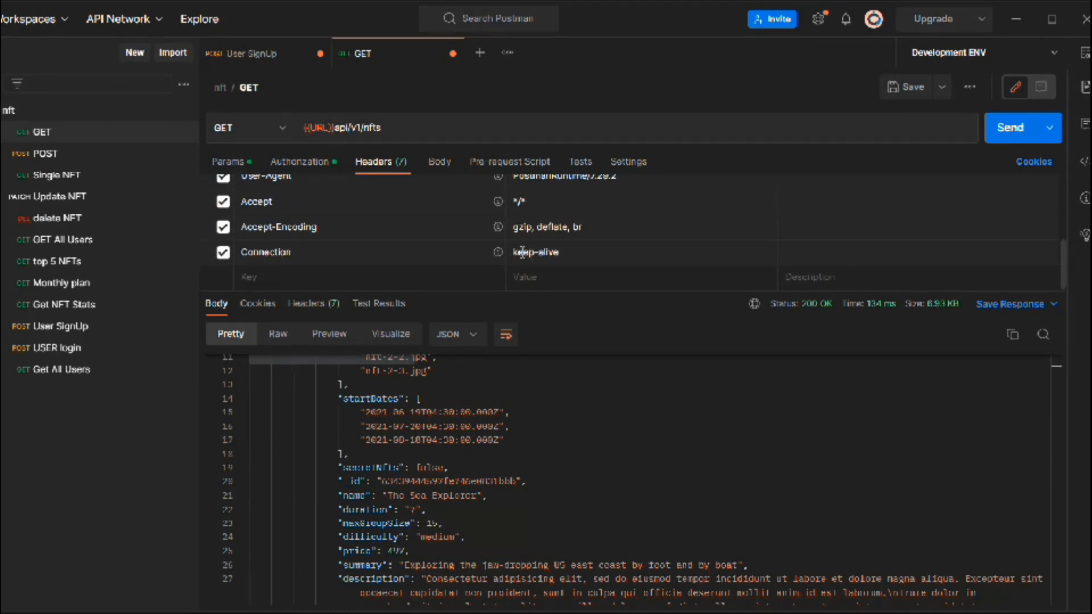
pyautogui.moveTo(696, 291); pyautogui.dragTo(709, 412)
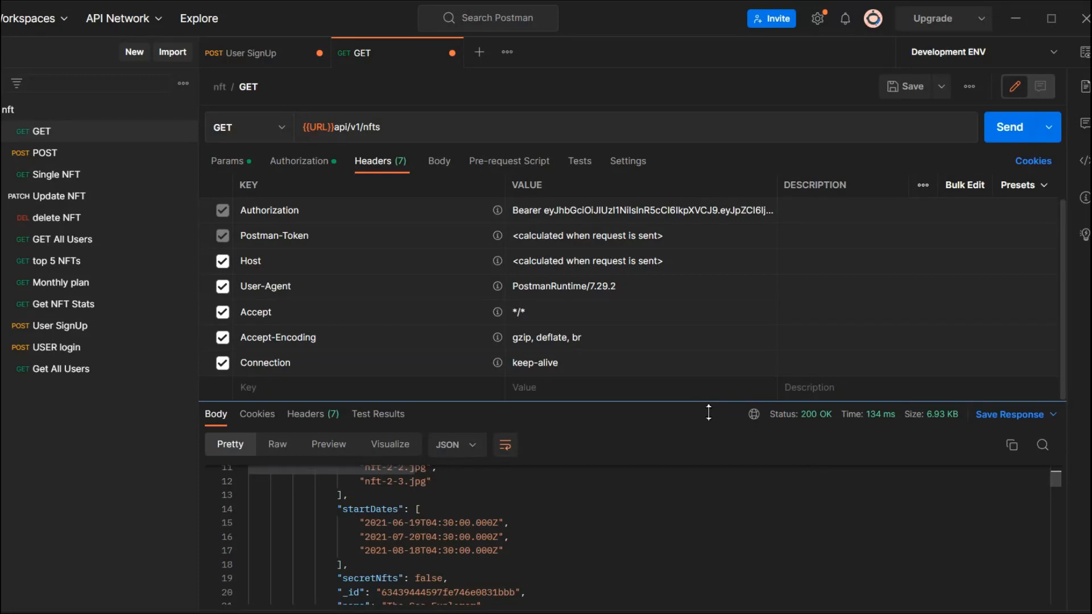
pyautogui.moveTo(709, 412); pyautogui.dragTo(708, 412)
pyautogui.scroll(1, 665, 337)
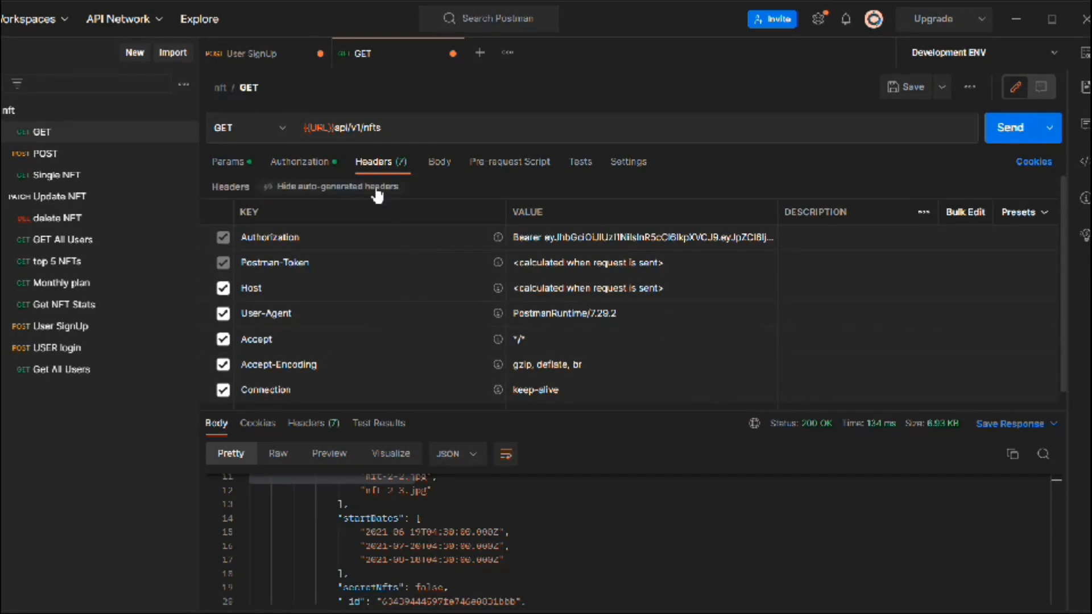
pyautogui.click(296, 188)
pyautogui.click(295, 187)
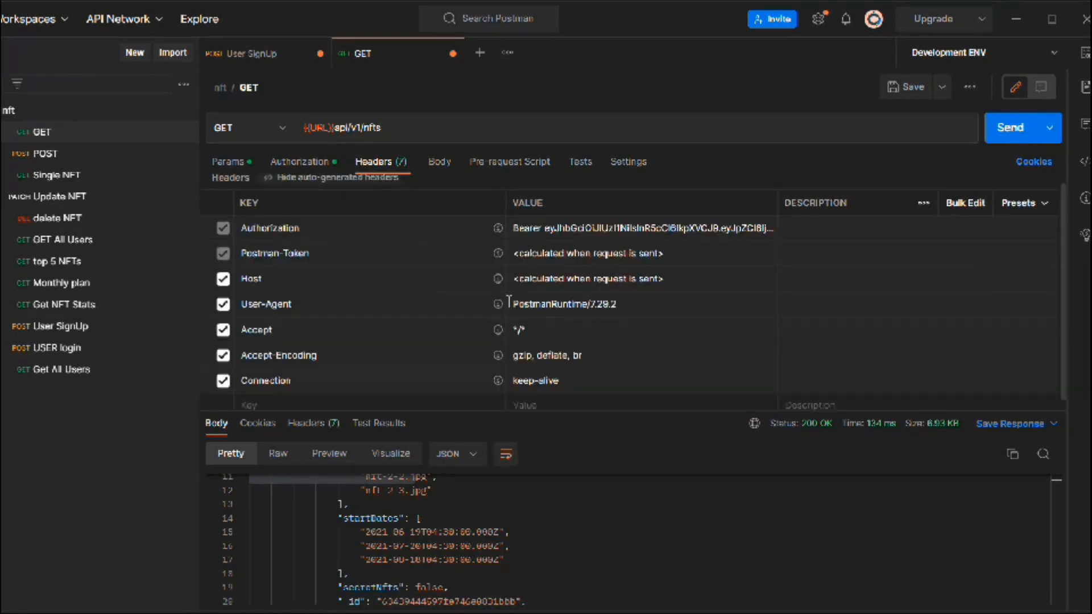
pyautogui.scroll(-1, 666, 367)
pyautogui.moveTo(659, 411); pyautogui.dragTo(655, 354)
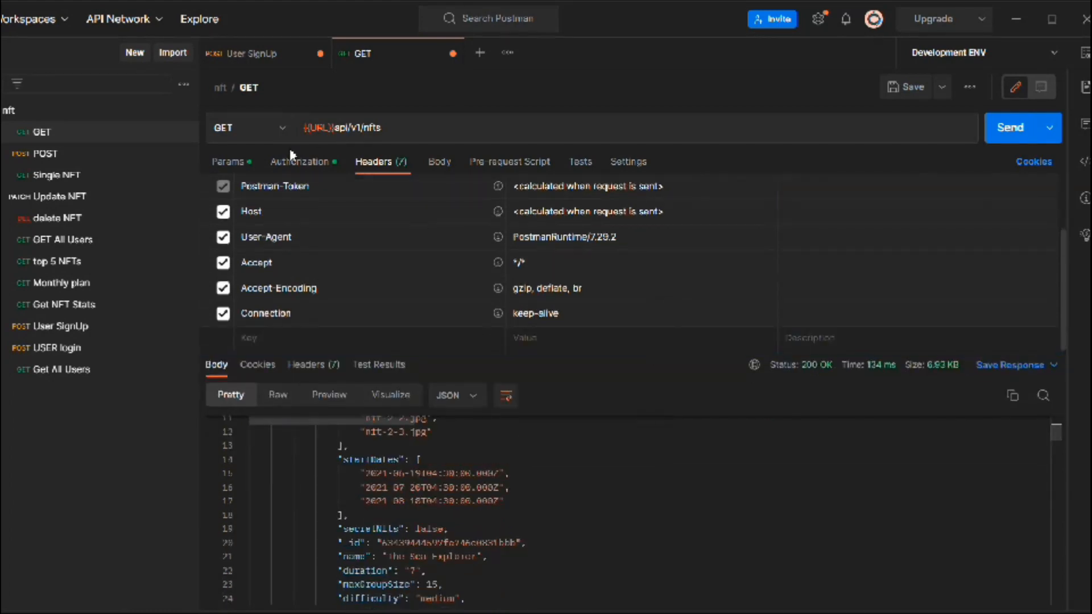
pyautogui.click(300, 161)
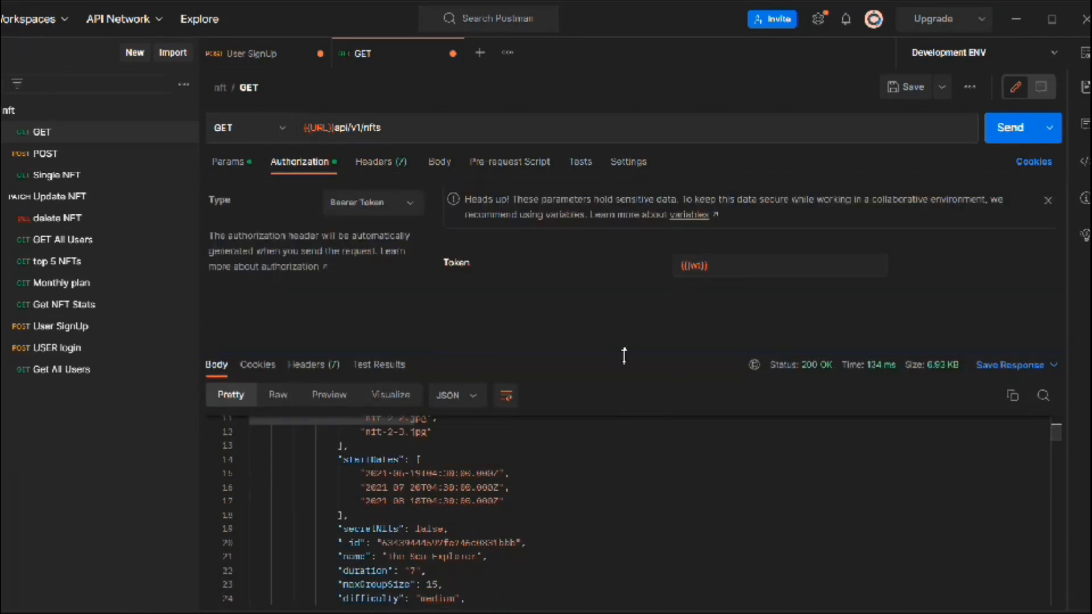
pyautogui.moveTo(623, 355); pyautogui.dragTo(622, 241)
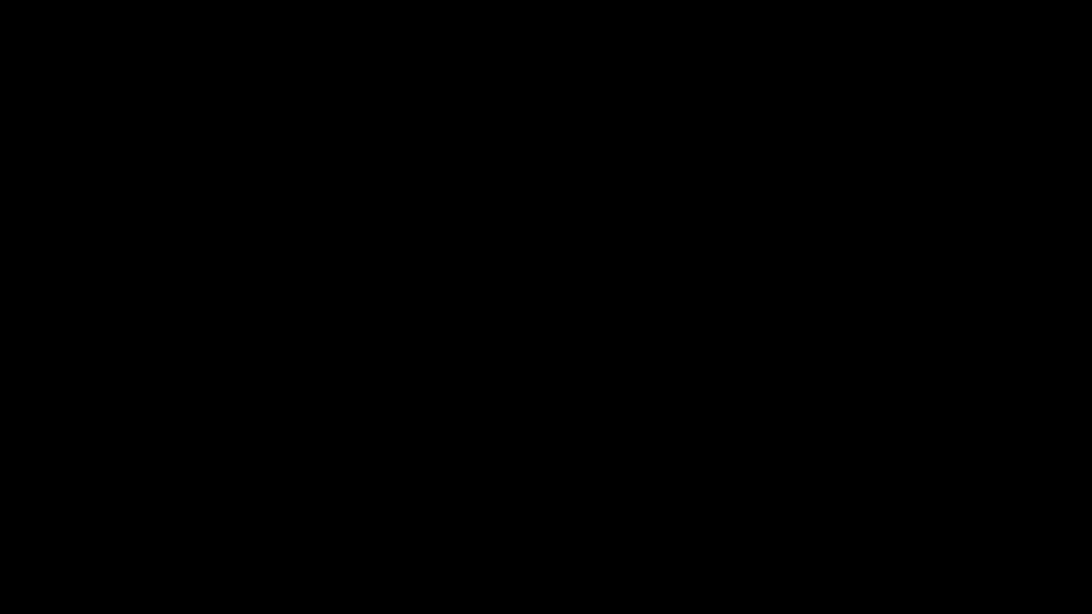